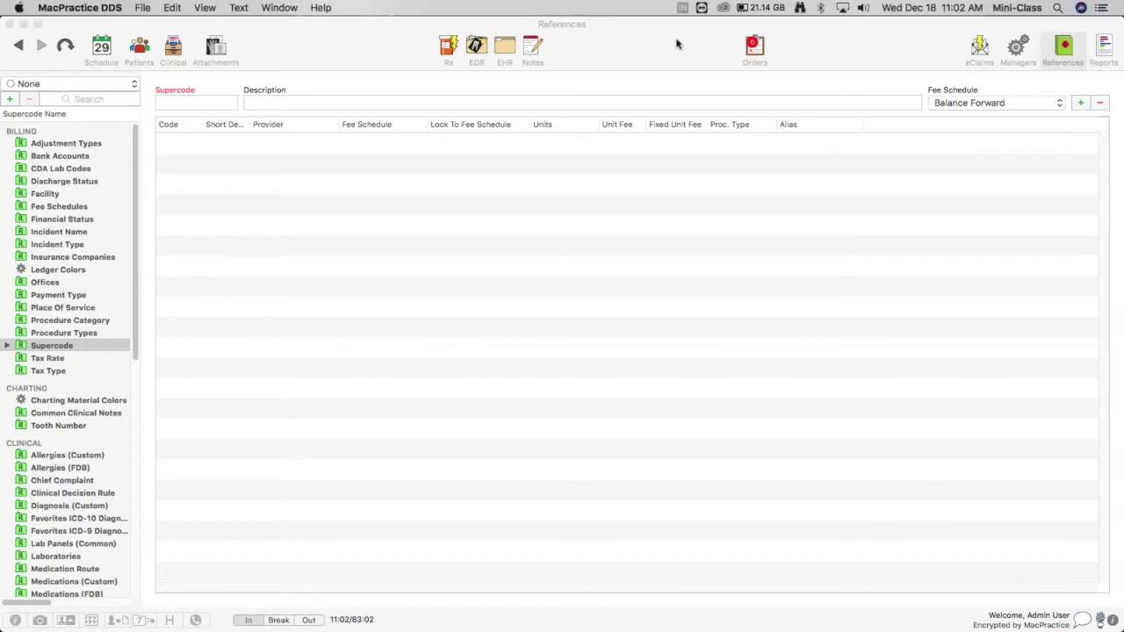
Open the Server Backup preferences and enlarge the window to show all the columns of the backup times table
{"action": "left_click", "coordinate": [676, 44]}
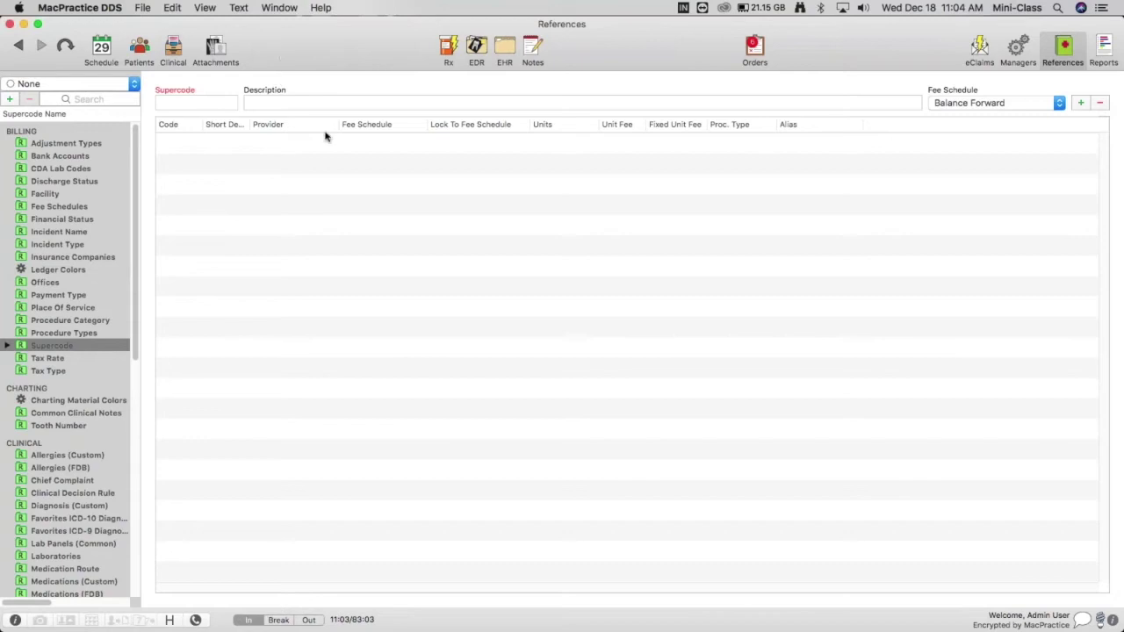
{"action": "left_click", "coordinate": [90, 9]}
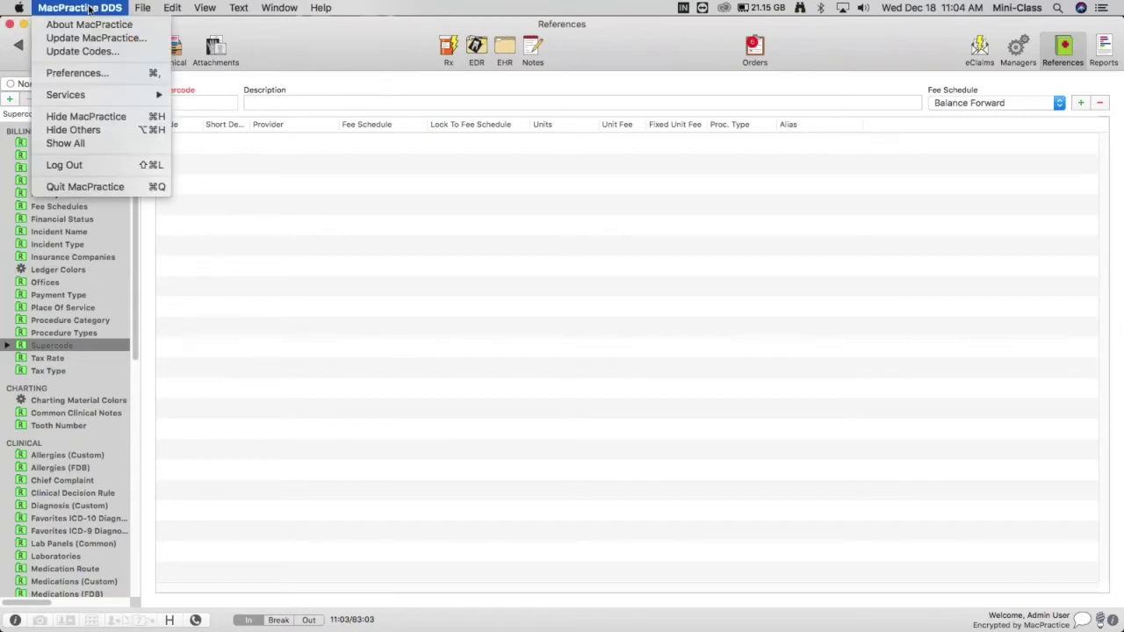
{"action": "left_click", "coordinate": [94, 75]}
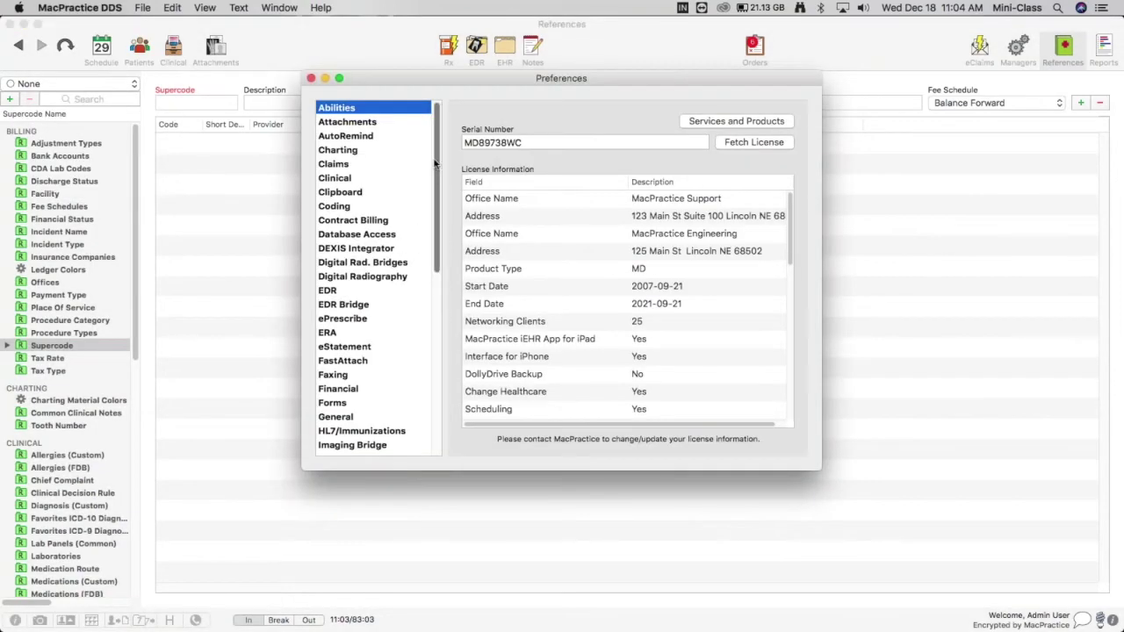
{"action": "left_click_drag", "start_coordinate": [435, 164], "coordinate": [424, 351]}
{"action": "left_click", "coordinate": [421, 351]}
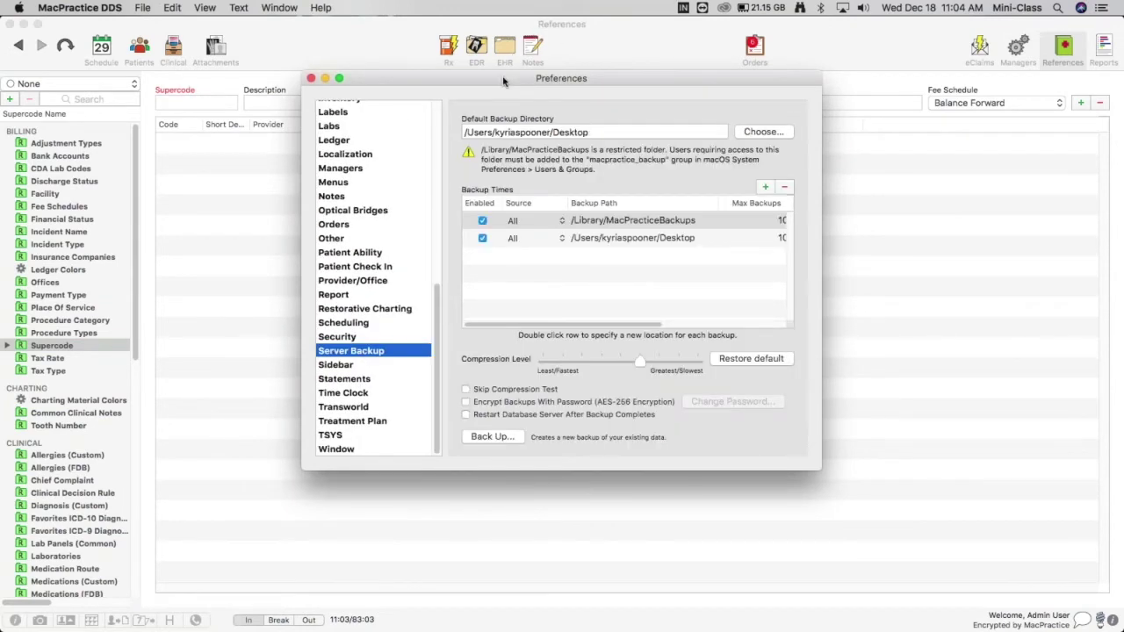
{"action": "left_click_drag", "start_coordinate": [503, 82], "coordinate": [285, 56]}
{"action": "left_click_drag", "start_coordinate": [623, 445], "coordinate": [972, 476]}
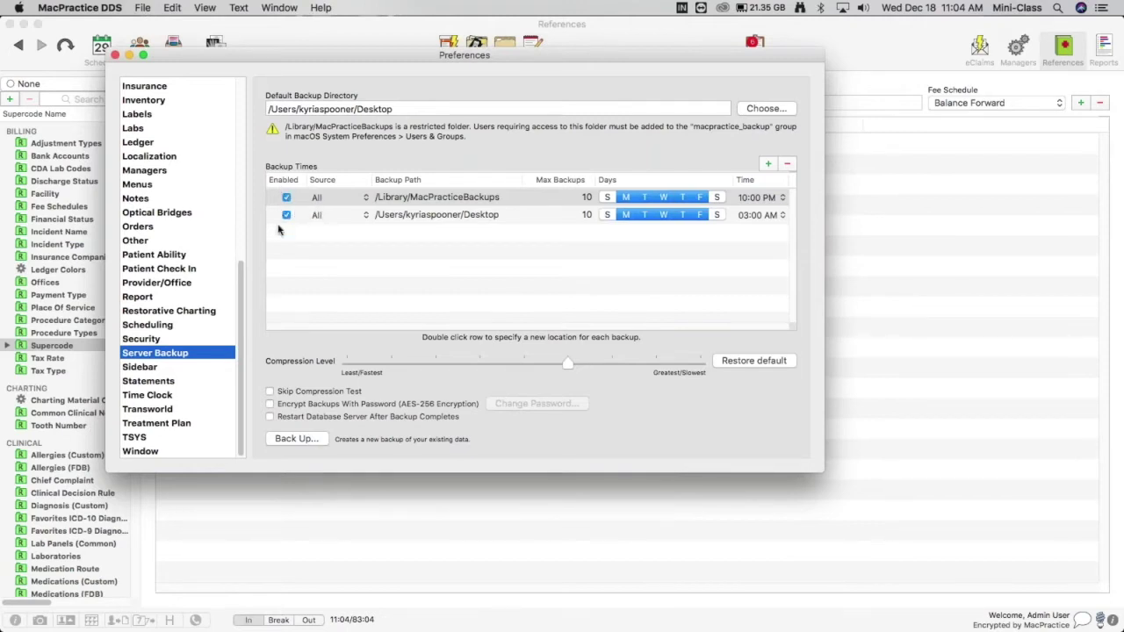
Review the source and time choices of the /Library/MacPracticeBackups schedule, keeping All and 10:00 PM
{"action": "left_click", "coordinate": [338, 198]}
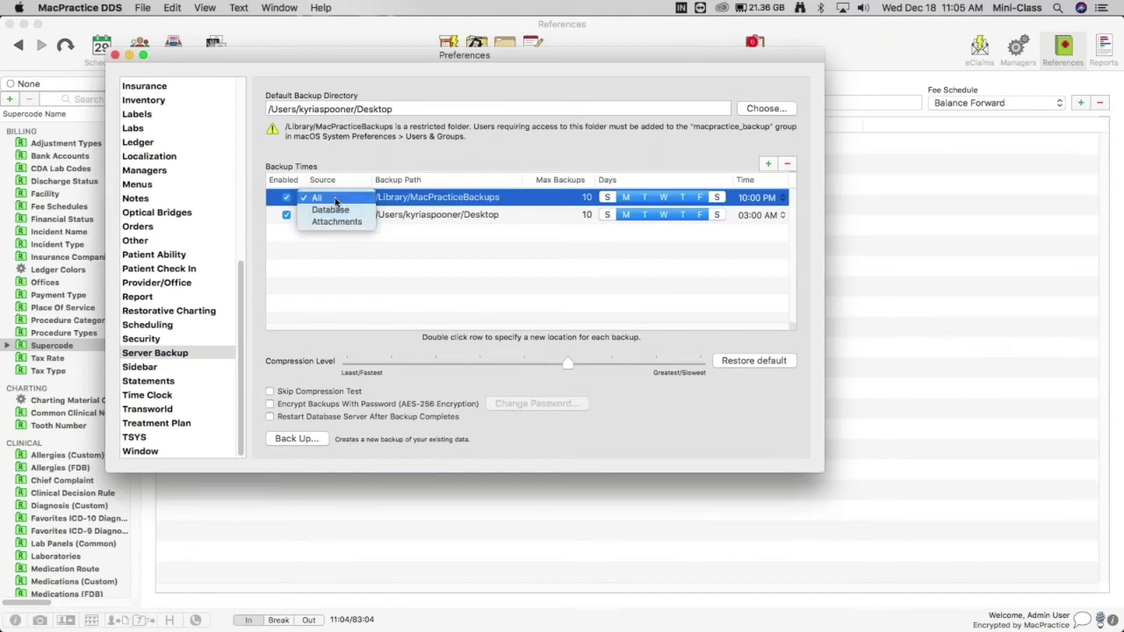
{"action": "left_click", "coordinate": [334, 202]}
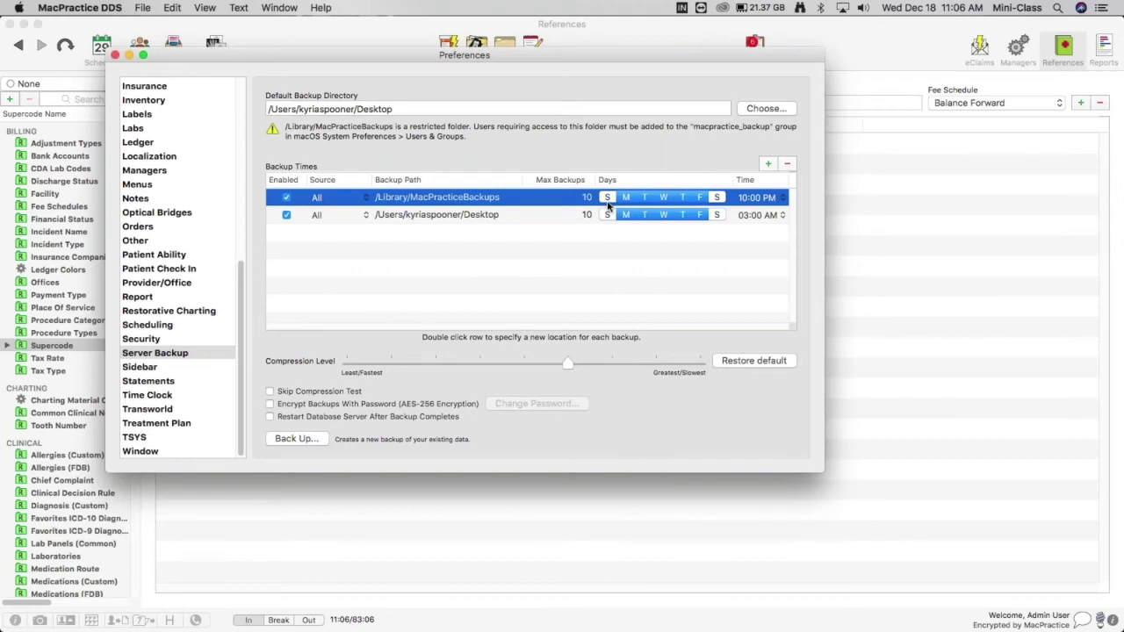
{"action": "left_click", "coordinate": [762, 202]}
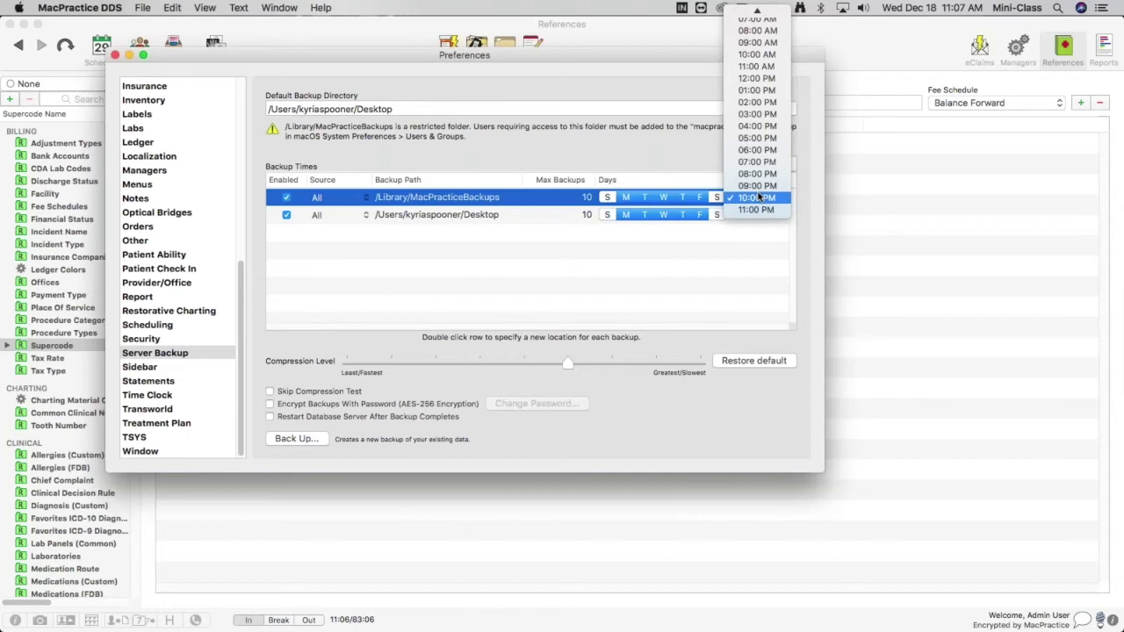
{"action": "left_click", "coordinate": [760, 245]}
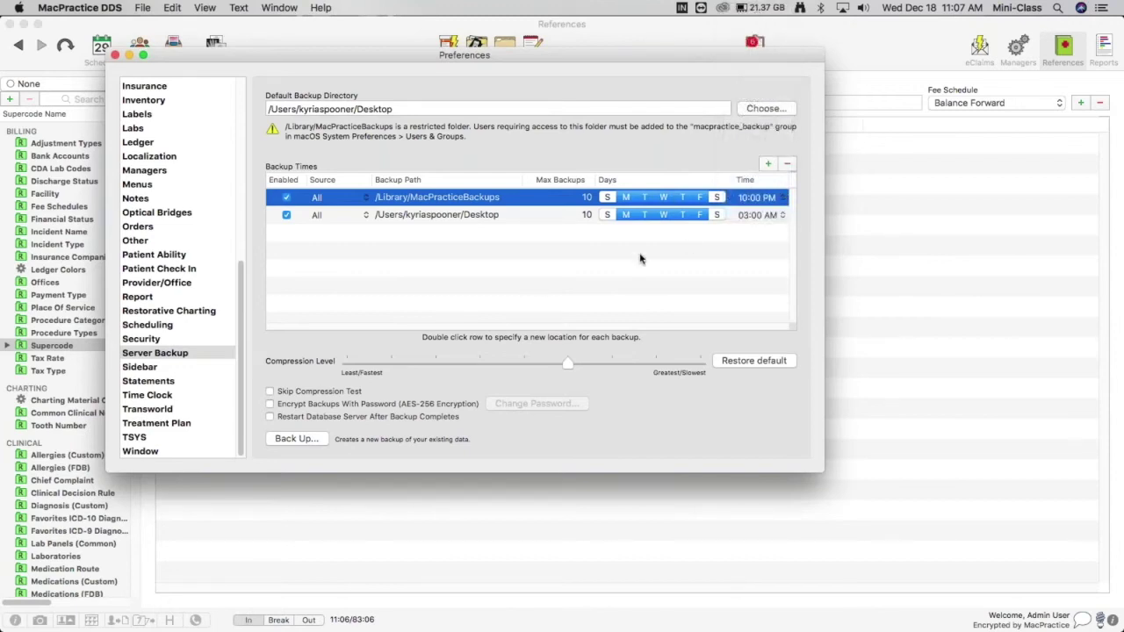
Delete the scheduled backup that saves to the Desktop folder
{"action": "left_click", "coordinate": [419, 217]}
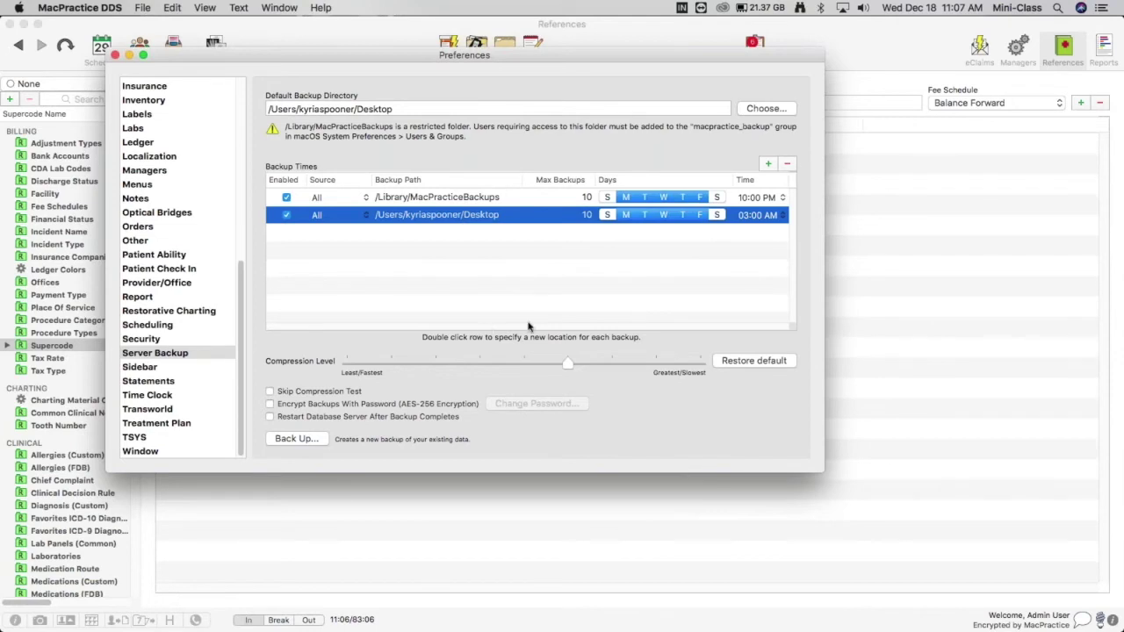
{"action": "left_click", "coordinate": [788, 165]}
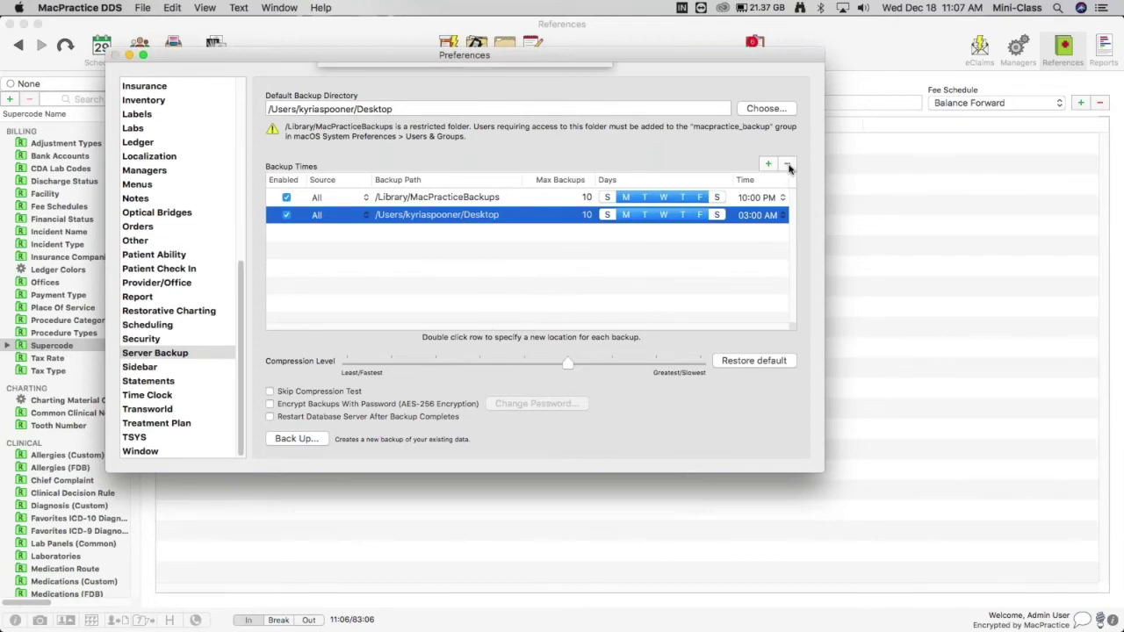
{"action": "left_click", "coordinate": [570, 147]}
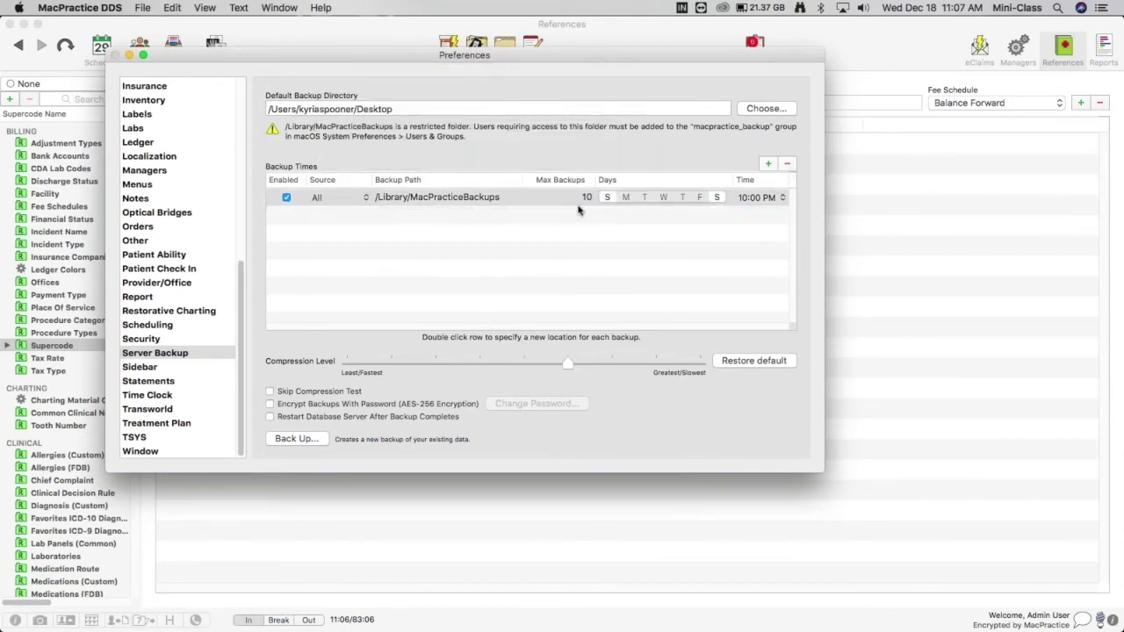
Add a new scheduled backup and browse the folders and devices available as its location, keeping the default Desktop path
{"action": "left_click", "coordinate": [768, 163]}
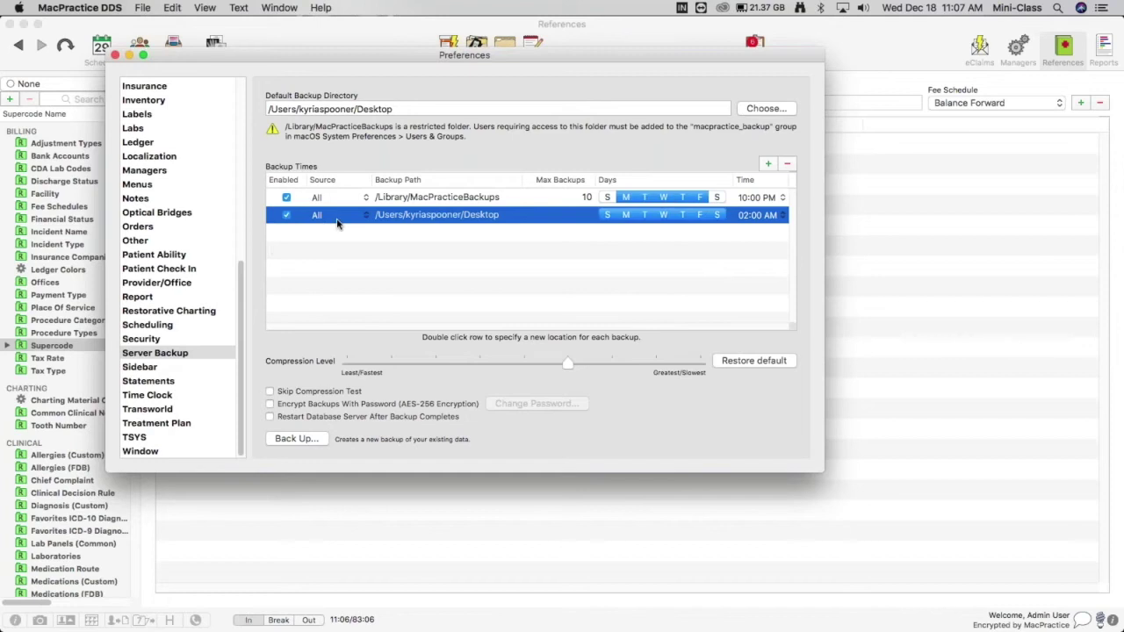
{"action": "double_click", "coordinate": [417, 219]}
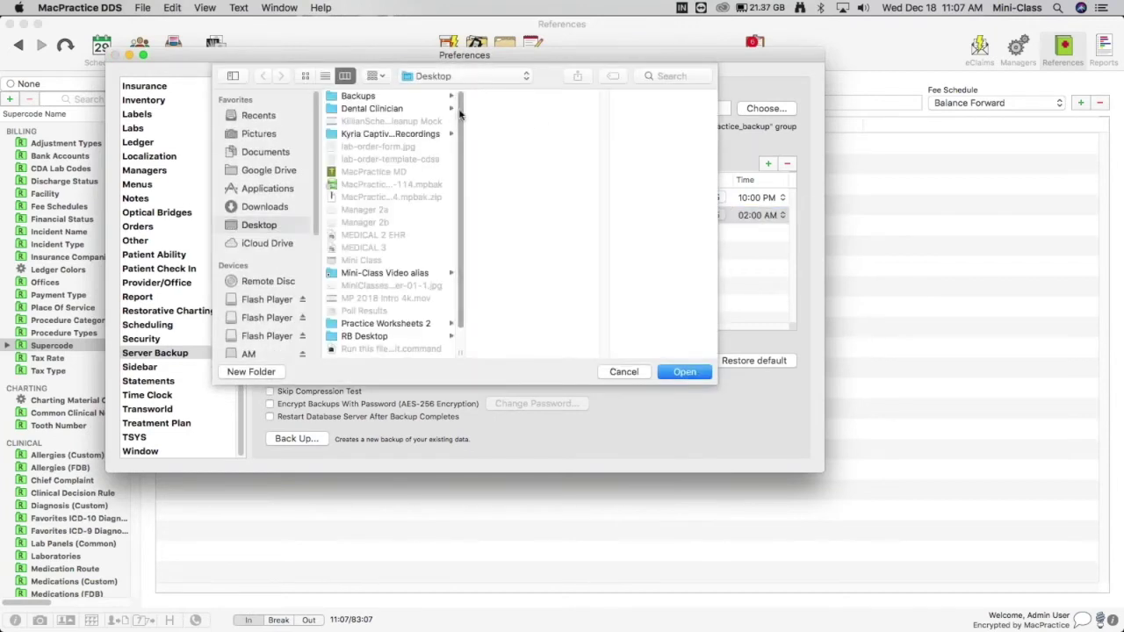
{"action": "left_click_drag", "start_coordinate": [460, 115], "coordinate": [459, 120]}
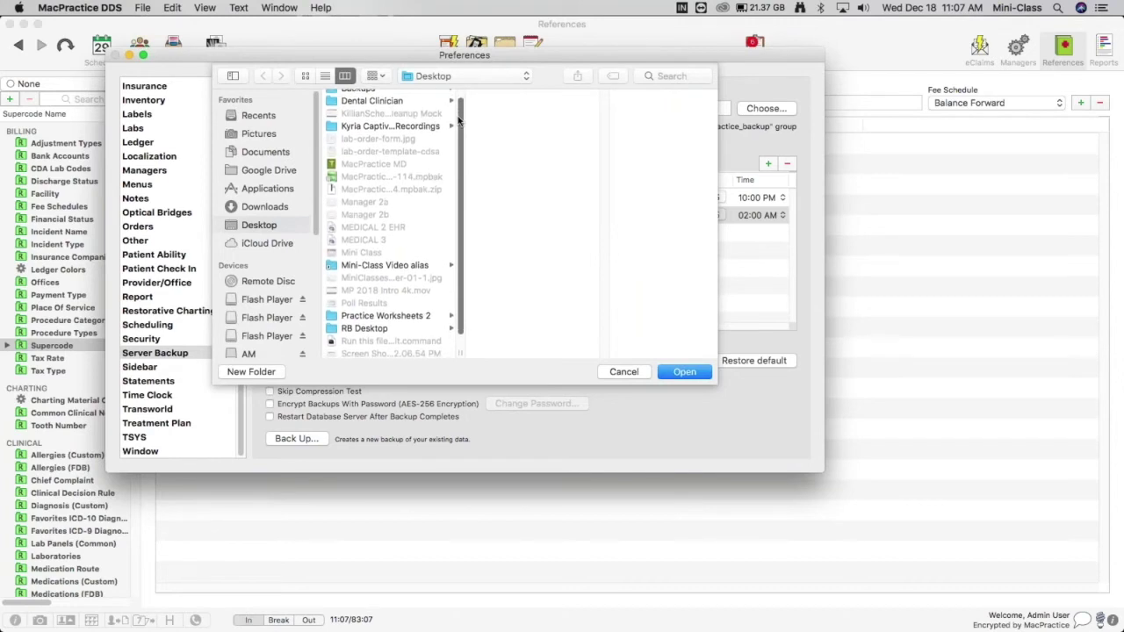
{"action": "scroll", "coordinate": [459, 120], "scroll_direction": "down", "scroll_amount": 1}
{"action": "scroll", "coordinate": [307, 167], "scroll_direction": "down", "scroll_amount": 5}
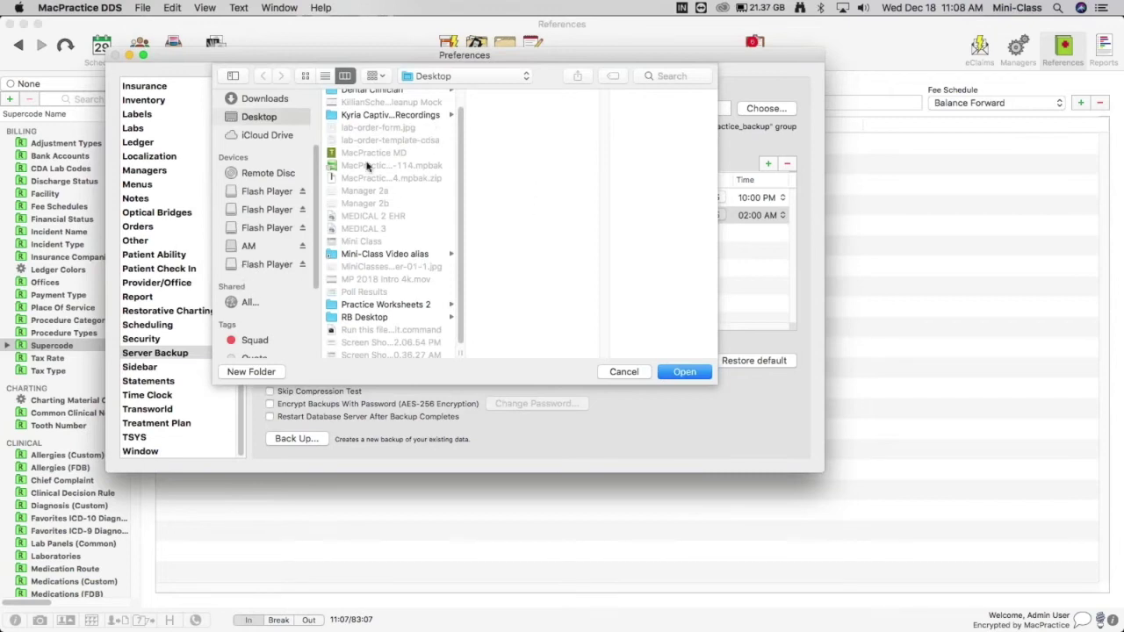
{"action": "left_click", "coordinate": [625, 377]}
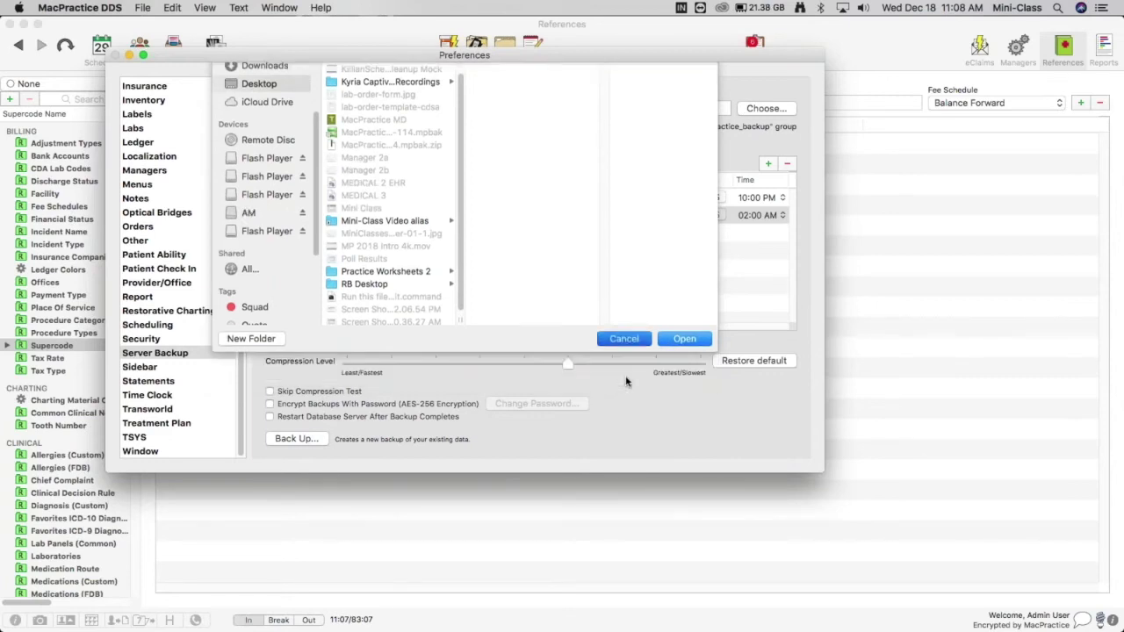
Set the maximum number of backups for the new Desktop schedule to 10
{"action": "double_click", "coordinate": [575, 215]}
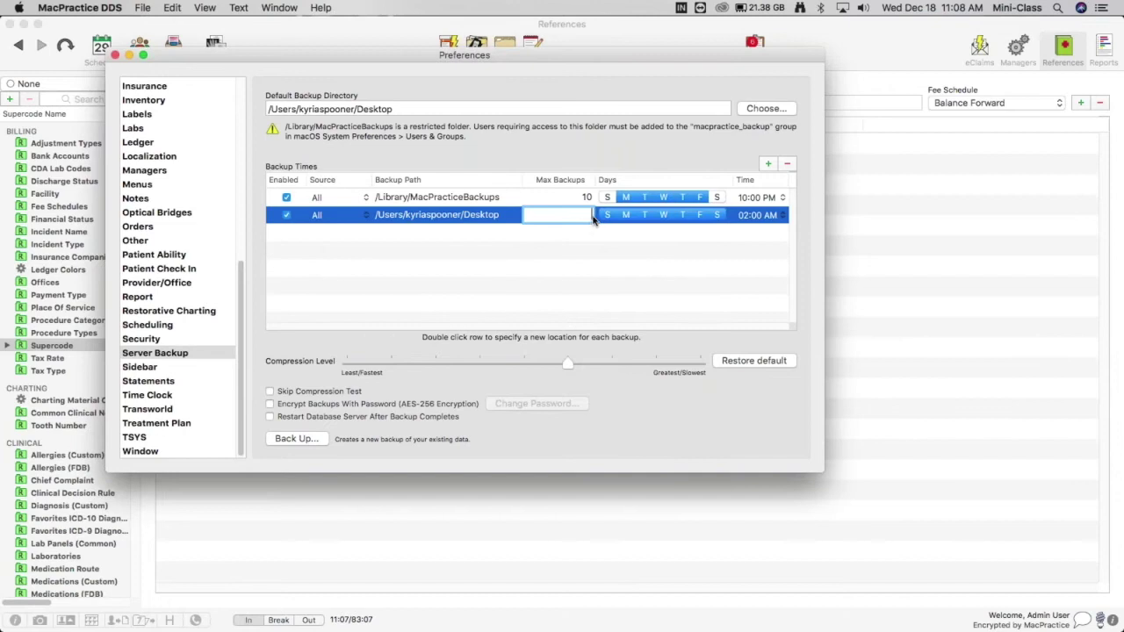
{"action": "type", "text": "10"}
{"action": "left_click", "coordinate": [603, 287]}
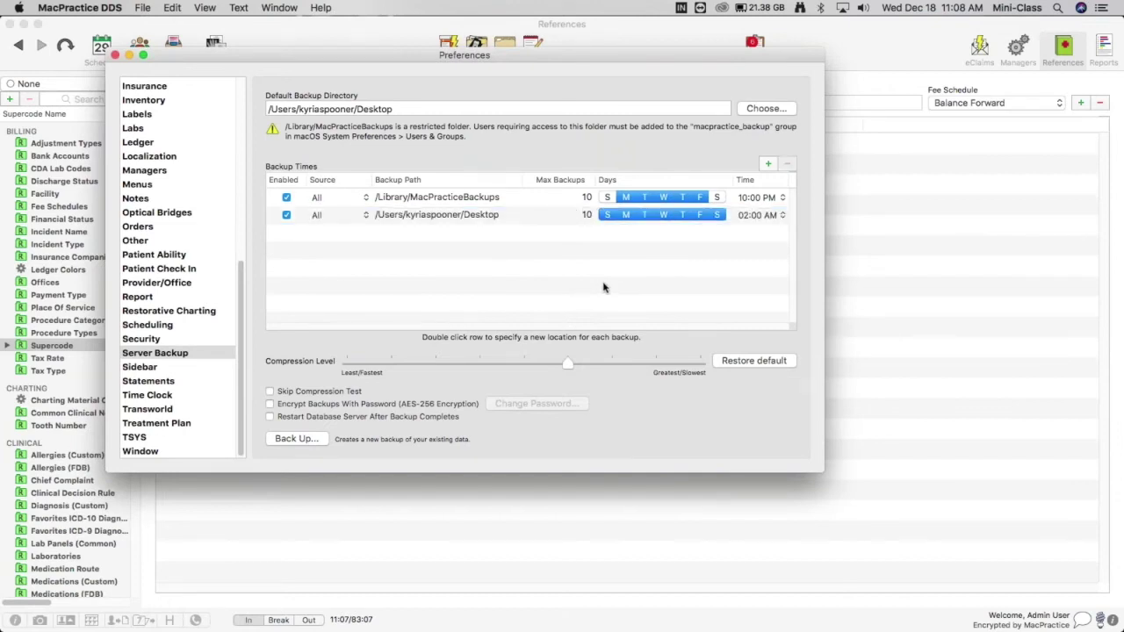
Limit the Desktop backup schedule to Monday through Friday and set its time to 03:00 AM
{"action": "left_click", "coordinate": [606, 218]}
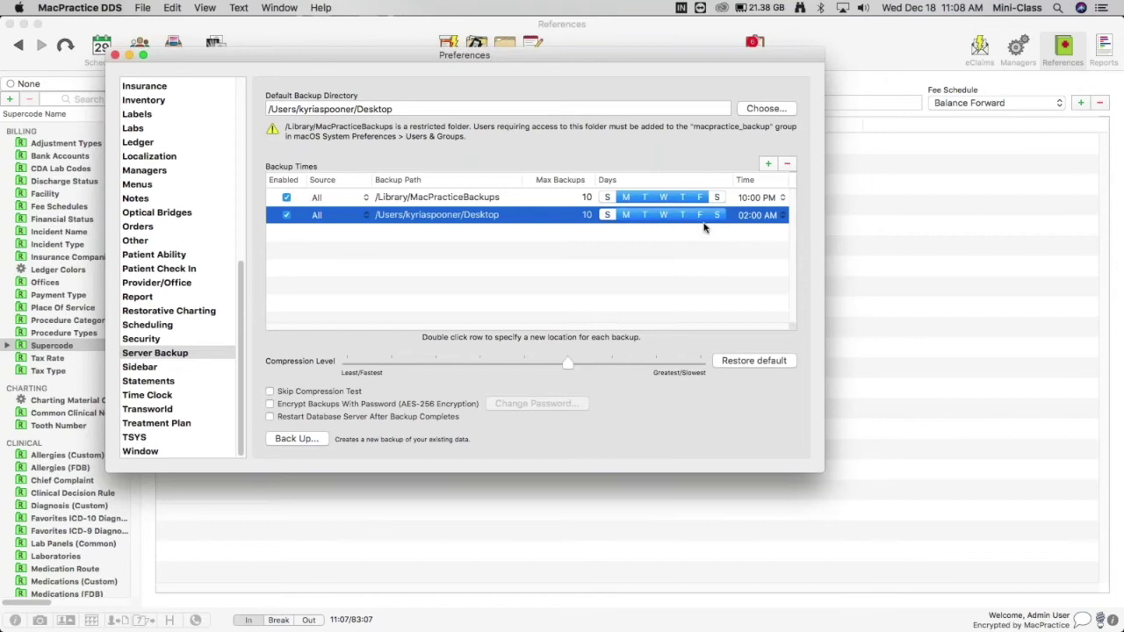
{"action": "left_click", "coordinate": [761, 220]}
{"action": "left_click", "coordinate": [756, 217]}
{"action": "left_click", "coordinate": [752, 228]}
{"action": "left_click", "coordinate": [708, 274]}
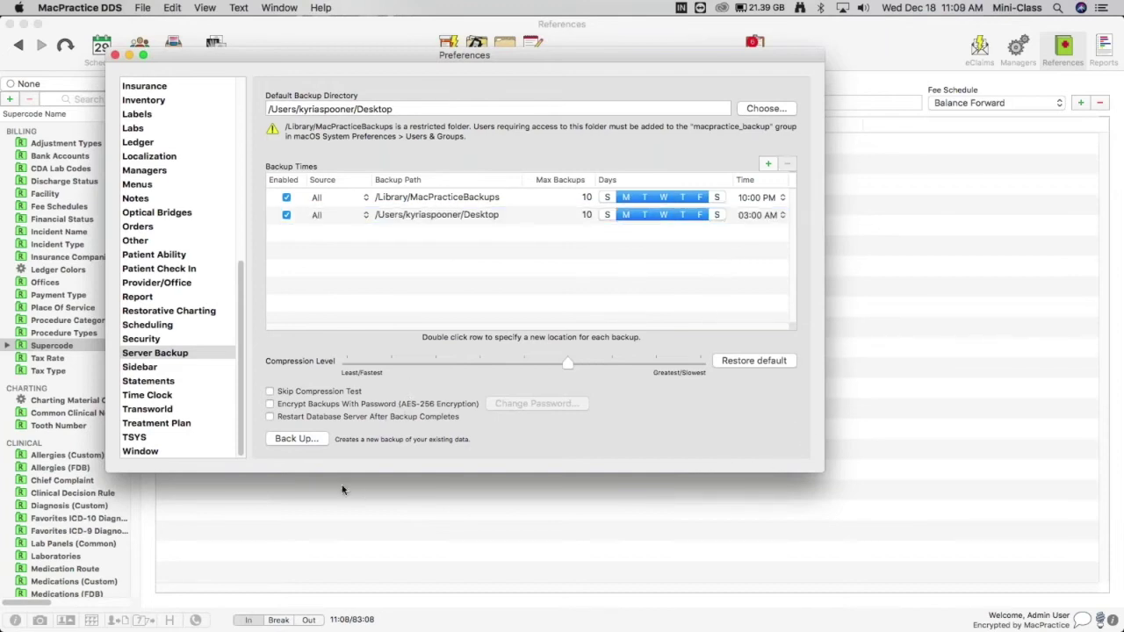
Start a manual backup to look through the available destination folders and devices, and cancel without saving one
{"action": "left_click", "coordinate": [294, 443]}
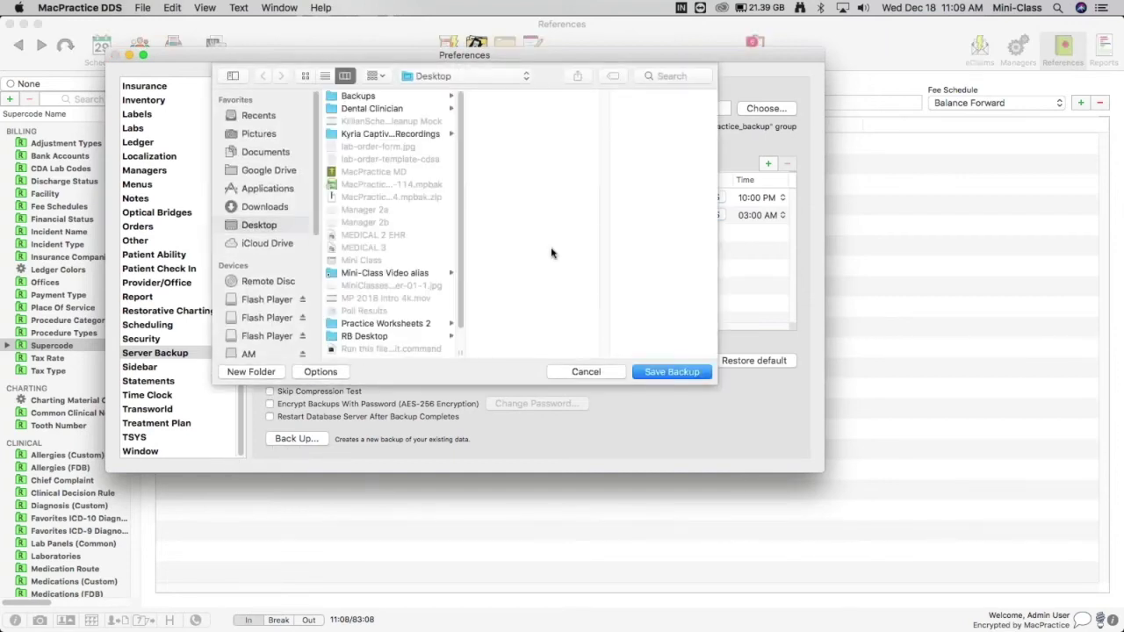
{"action": "scroll", "coordinate": [395, 220], "scroll_direction": "down", "scroll_amount": 2}
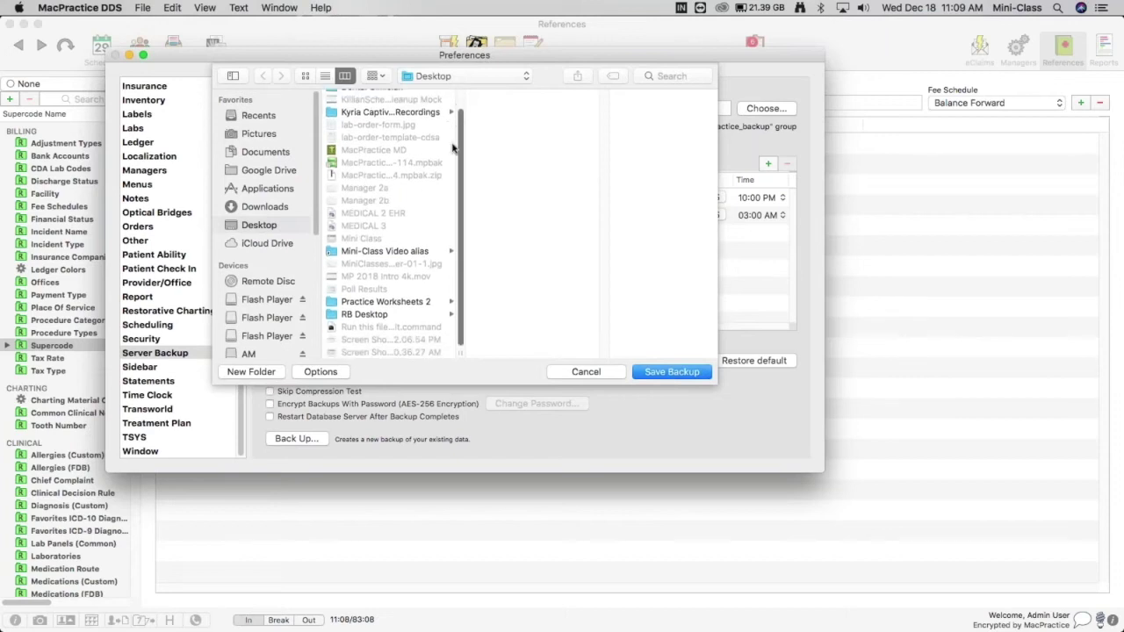
{"action": "mouse_move", "coordinate": [312, 138]}
{"action": "left_mouse_down"}
{"action": "mouse_move", "coordinate": [304, 210]}
{"action": "mouse_move", "coordinate": [310, 140]}
{"action": "left_mouse_up"}
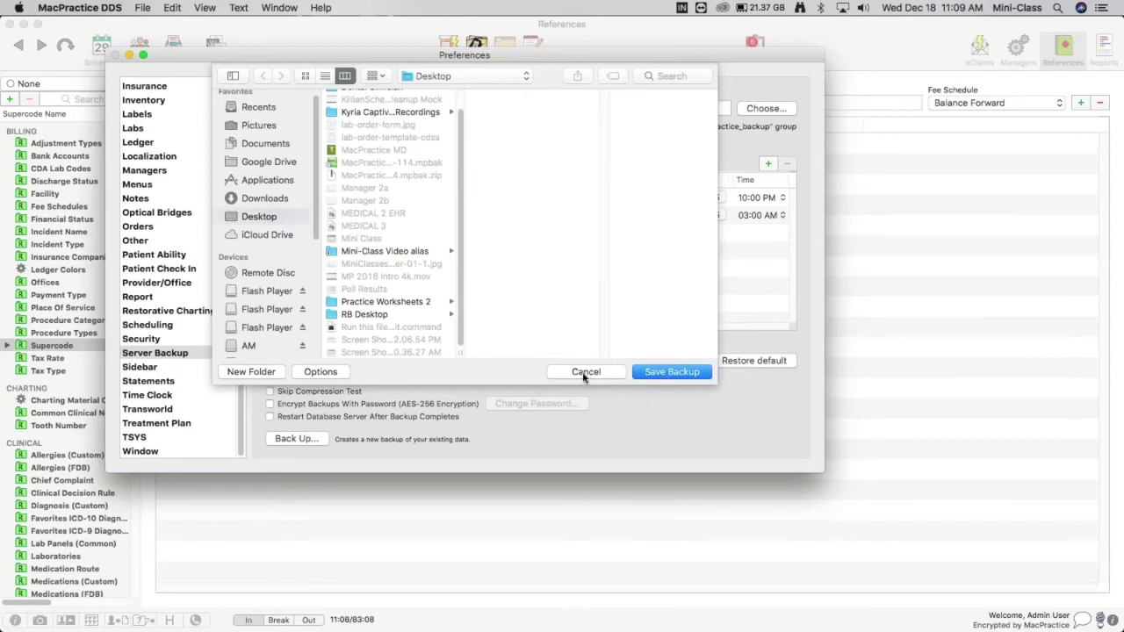
{"action": "left_click", "coordinate": [584, 373]}
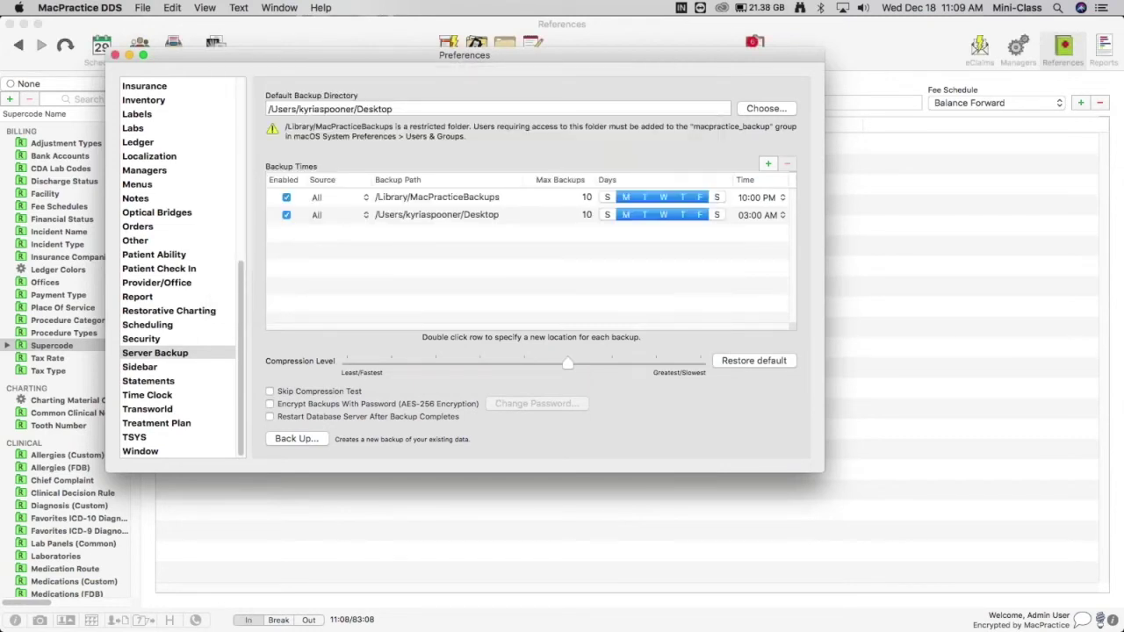
Close the preferences and open the Backups report in the Management category of Reports
{"action": "left_click_drag", "start_coordinate": [386, 63], "coordinate": [396, 68]}
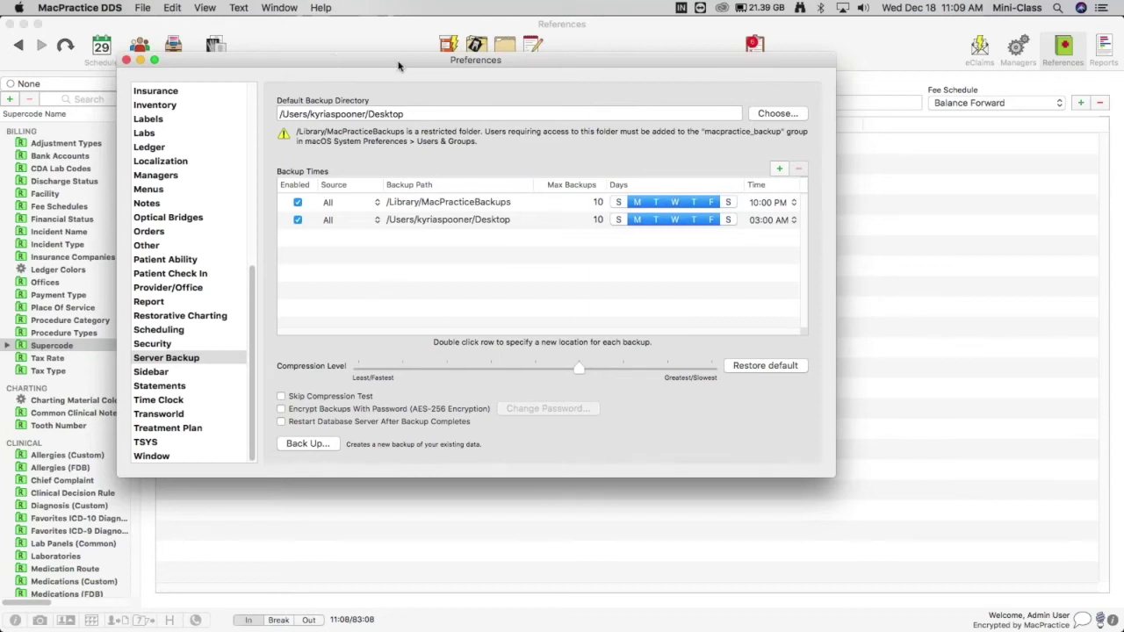
{"action": "left_click_drag", "start_coordinate": [398, 66], "coordinate": [417, 79]}
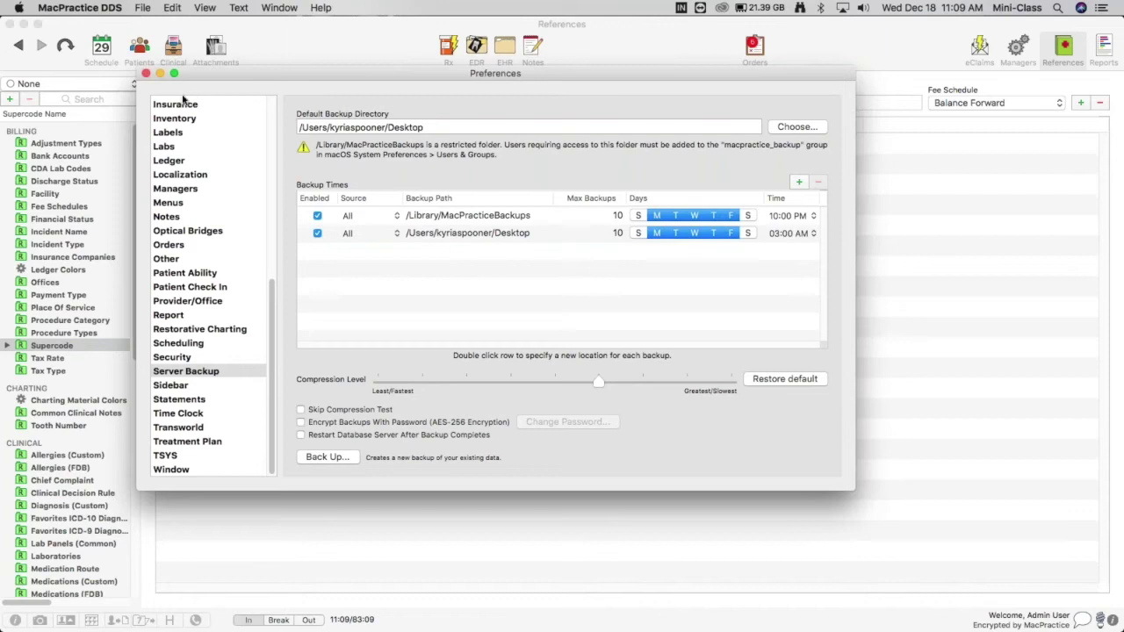
{"action": "left_click", "coordinate": [145, 74]}
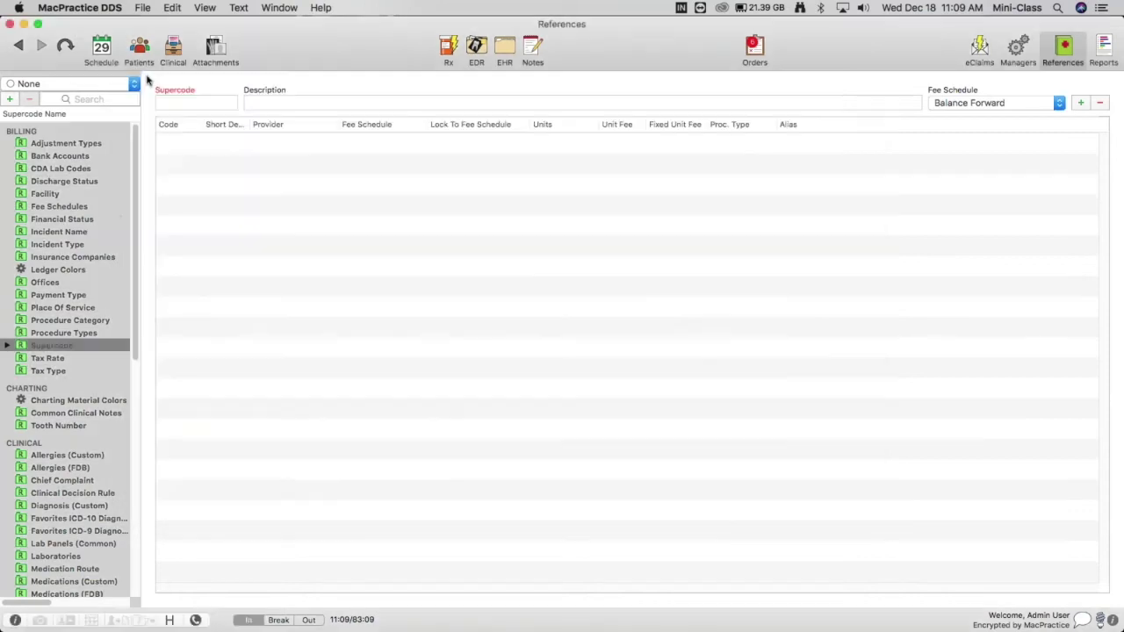
{"action": "left_click", "coordinate": [1104, 48]}
{"action": "left_click", "coordinate": [33, 221]}
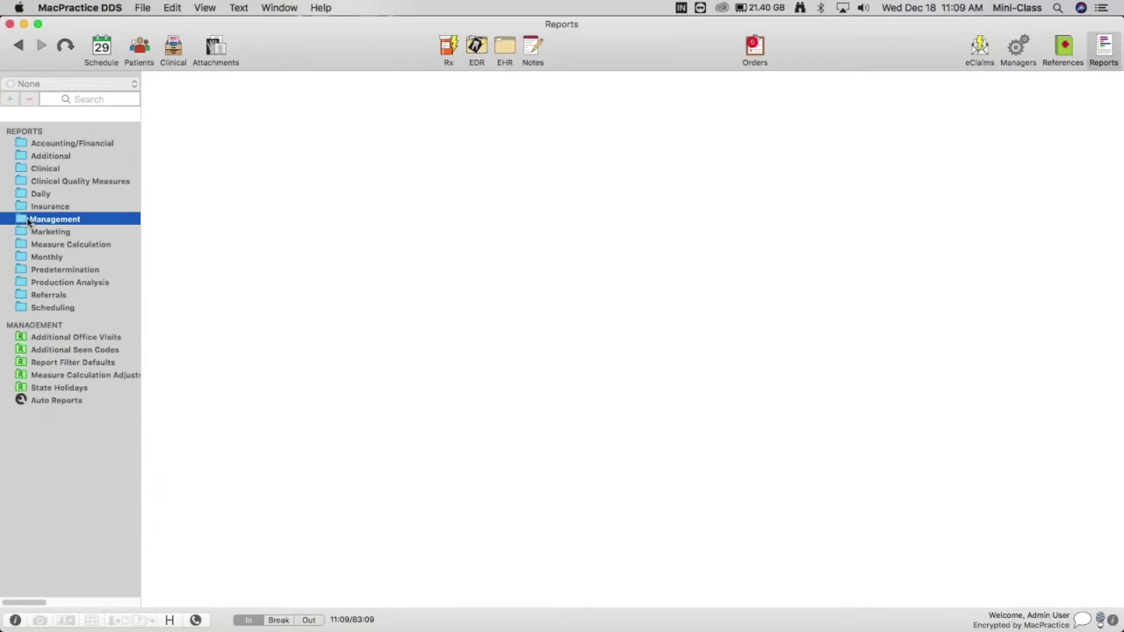
{"action": "left_click", "coordinate": [6, 221]}
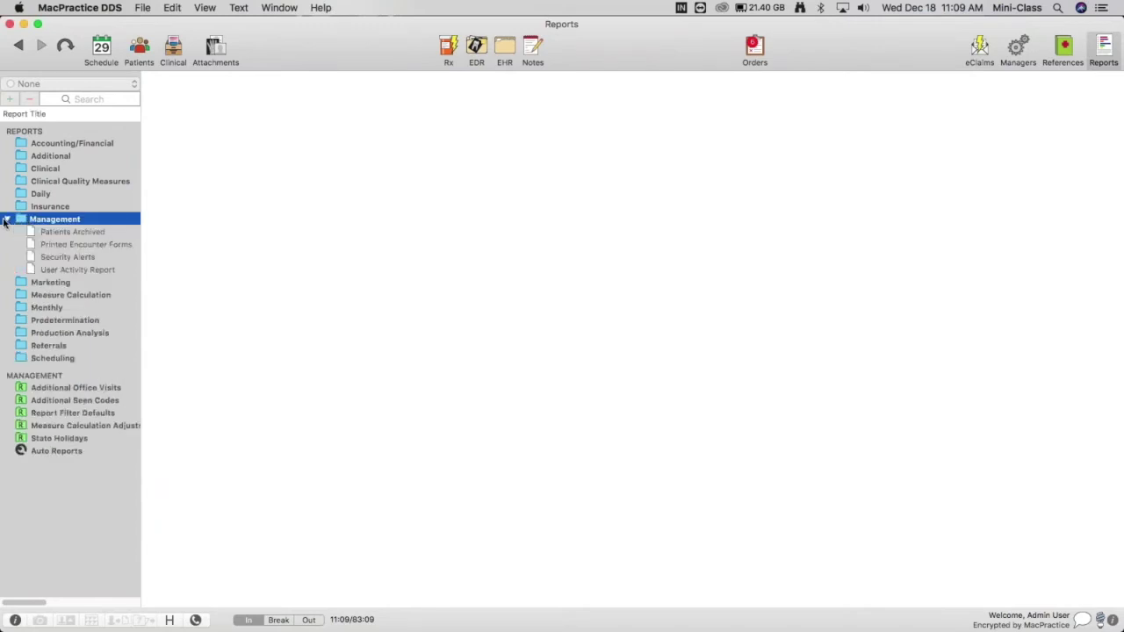
{"action": "left_click", "coordinate": [63, 245]}
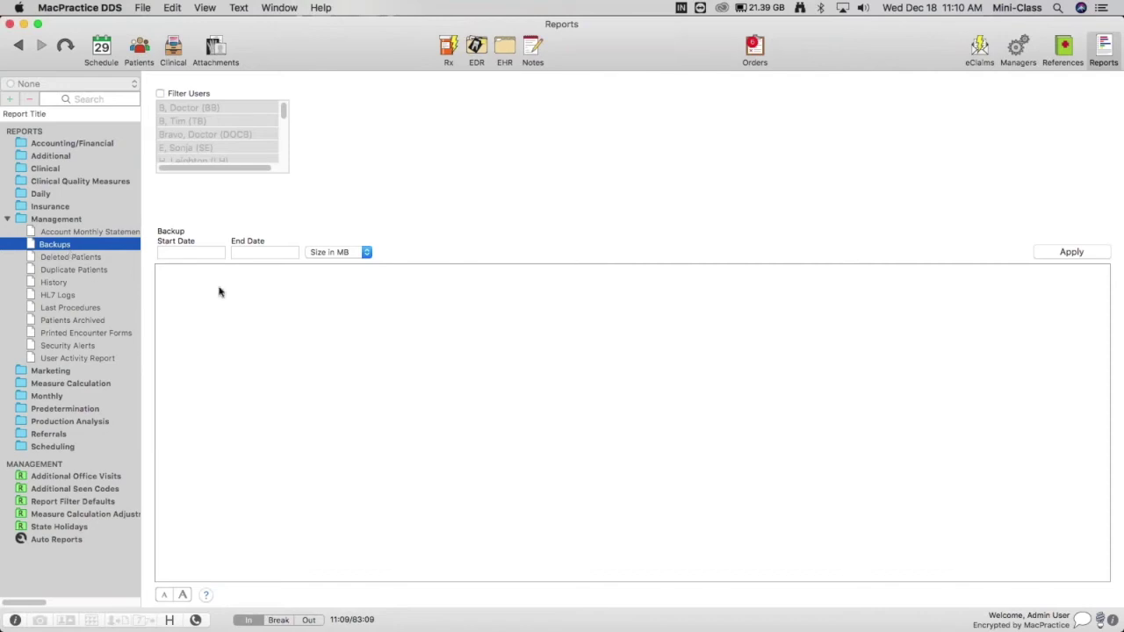
Run the Backups report with a start date of 12/01/2019, no end date, and backup sizes in GB
{"action": "left_click", "coordinate": [175, 252]}
{"action": "left_click", "coordinate": [245, 253]}
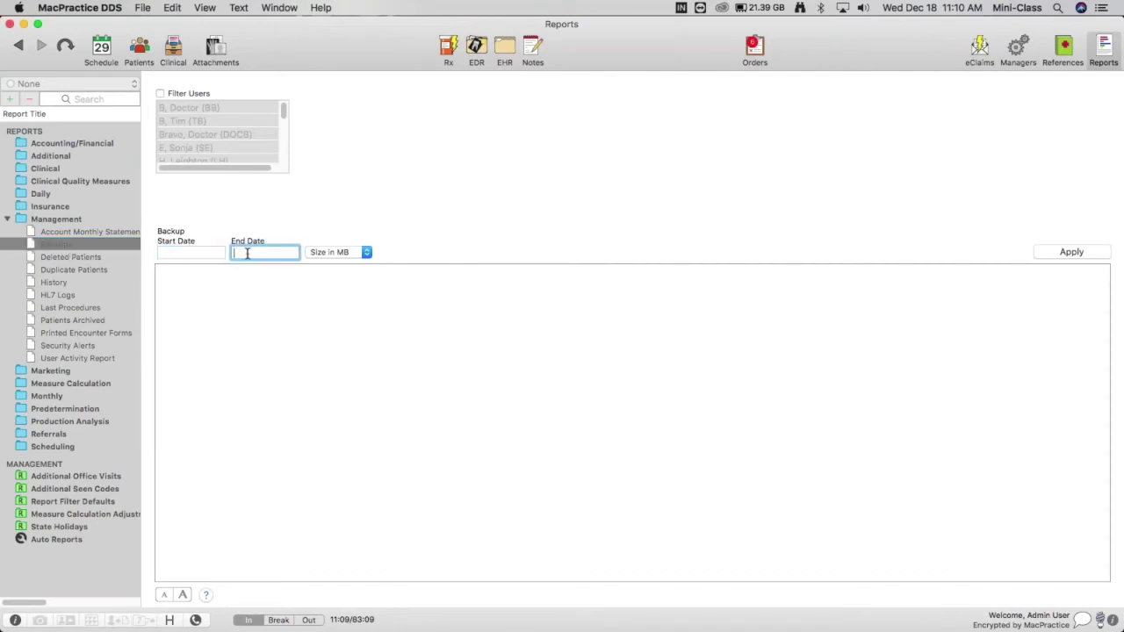
{"action": "left_click", "coordinate": [174, 253]}
{"action": "type", "text": "12/01"}
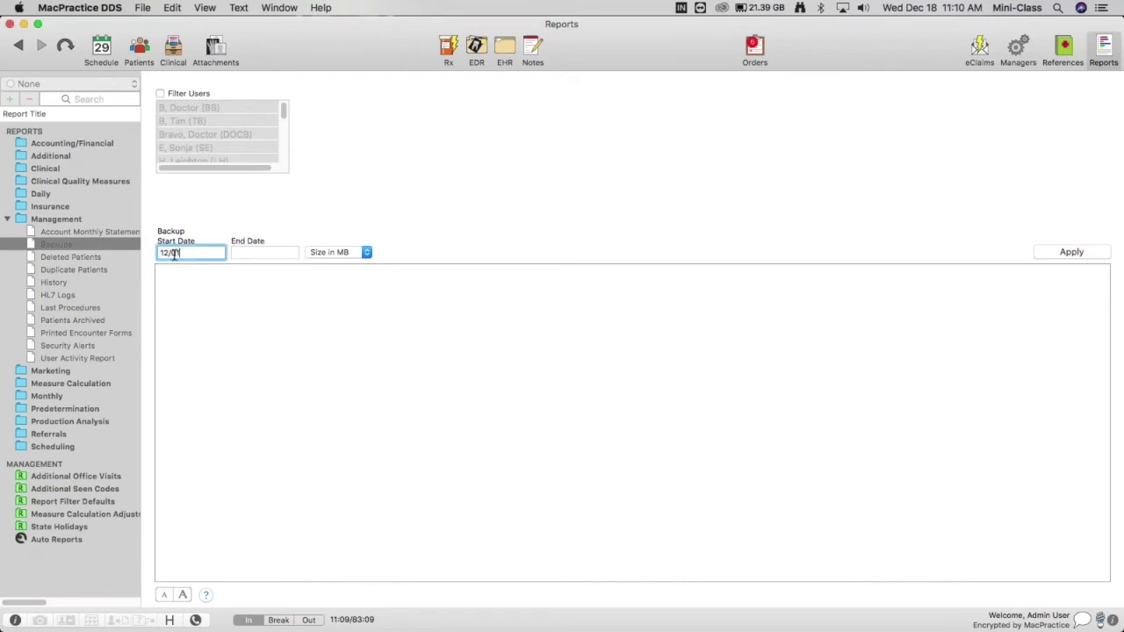
{"action": "type", "text": "/2019"}
{"action": "key", "text": "Tab"}
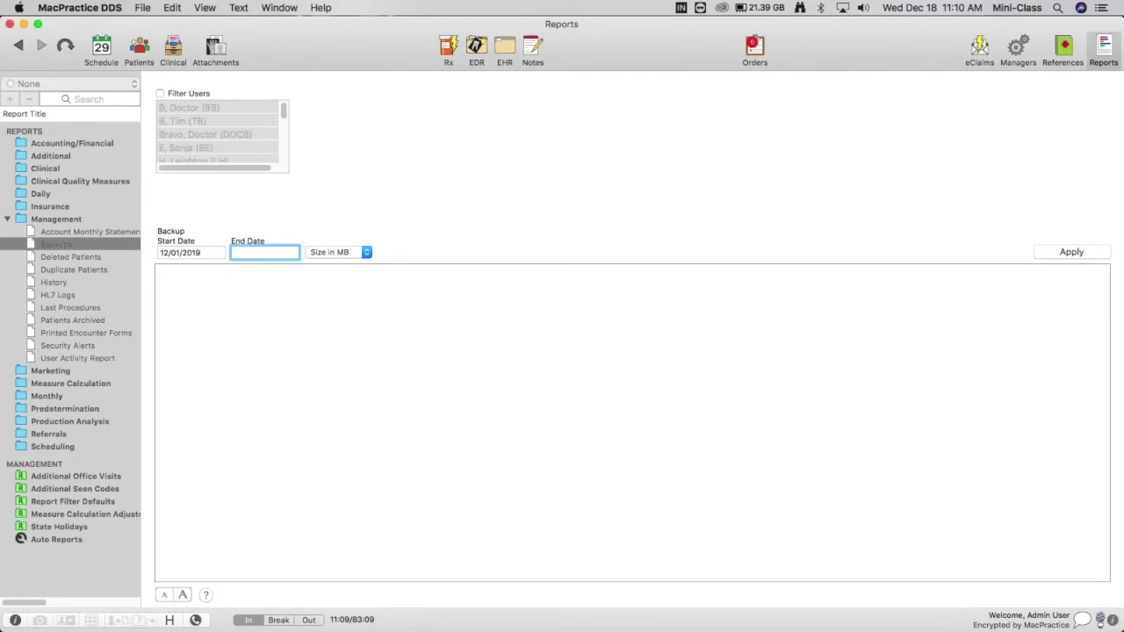
{"action": "left_click", "coordinate": [368, 253]}
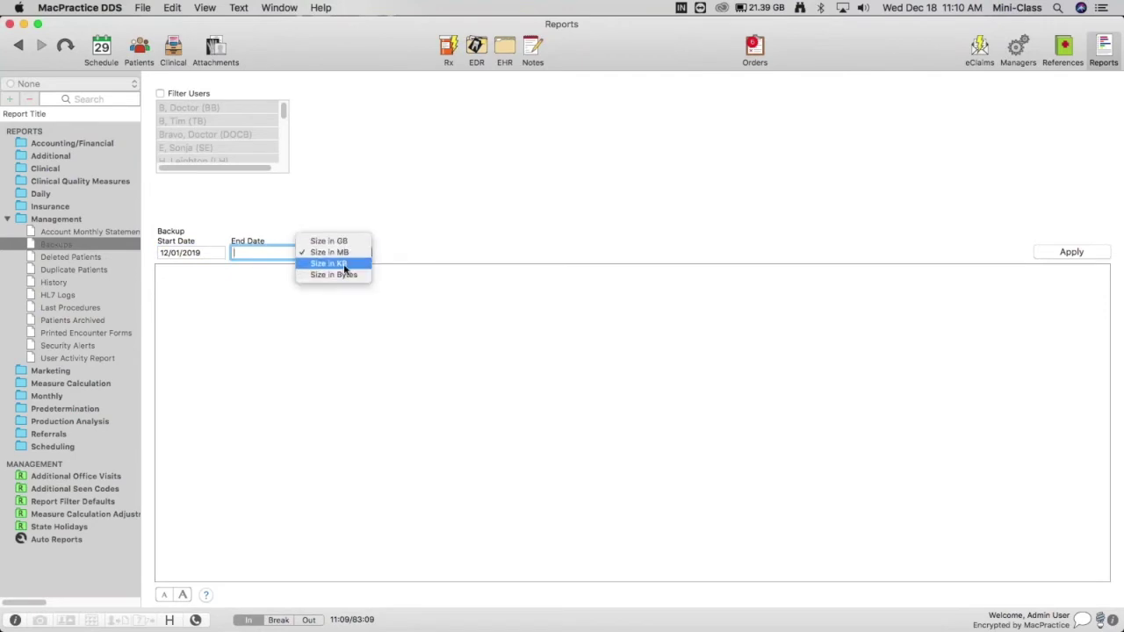
{"action": "left_click", "coordinate": [354, 242]}
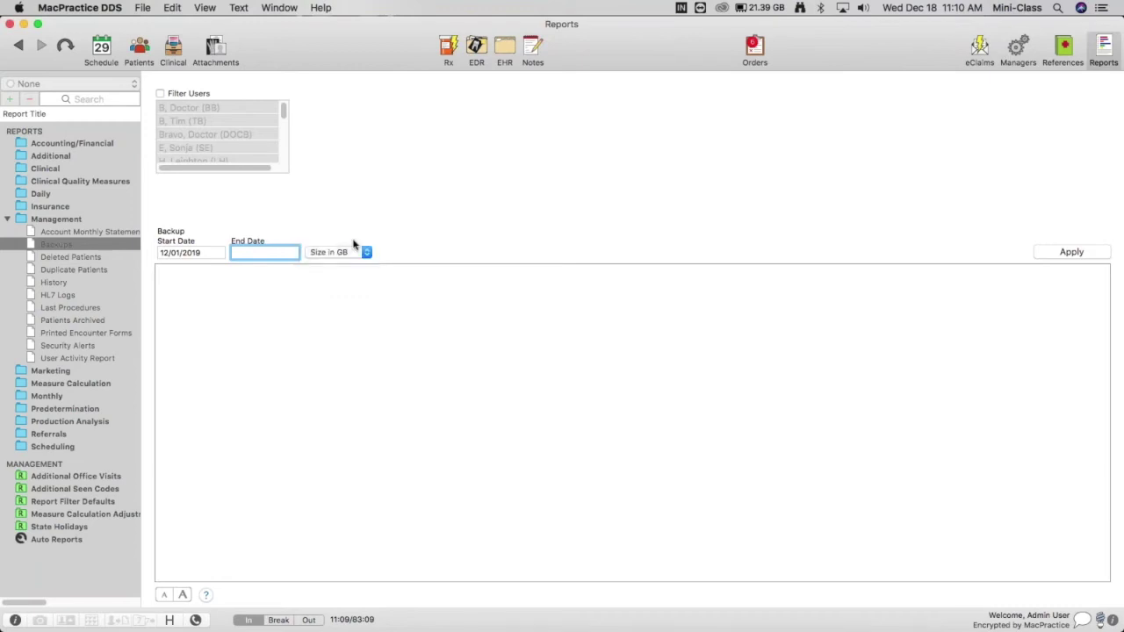
{"action": "left_click", "coordinate": [1066, 253]}
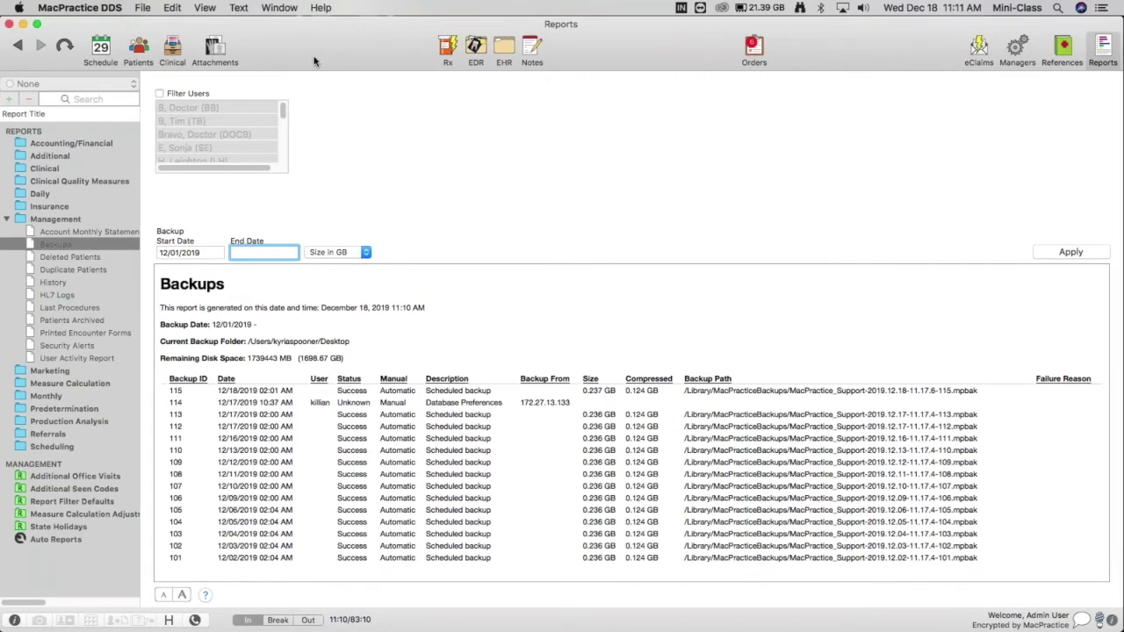
Review the scheduled backup times and paths in the Server Backup preferences, and close the preferences
{"action": "left_click", "coordinate": [103, 6]}
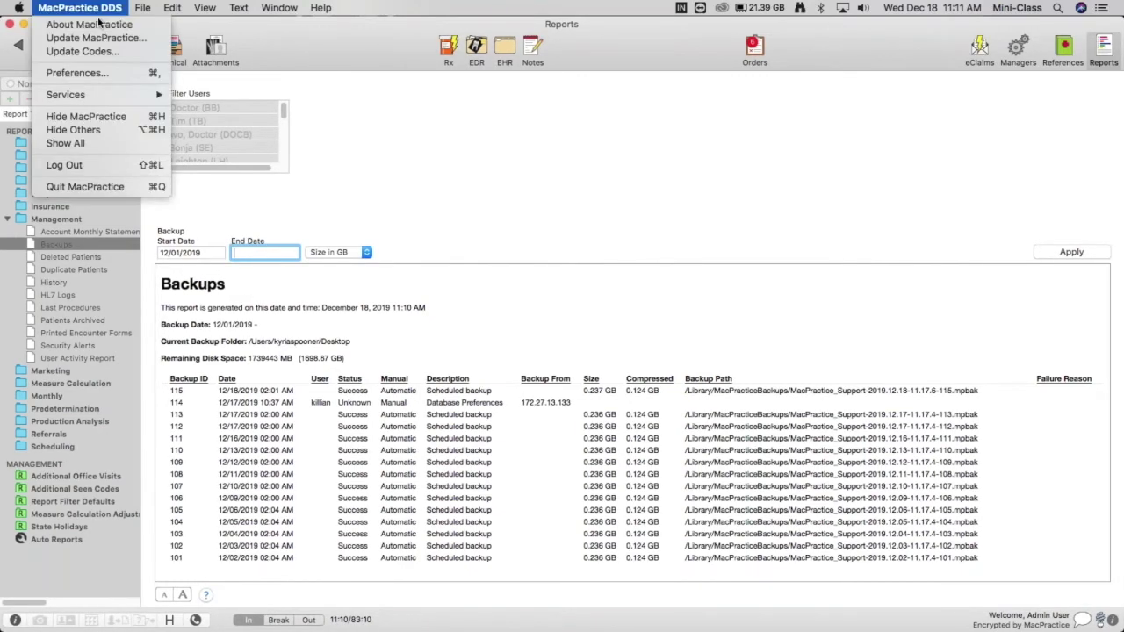
{"action": "left_click", "coordinate": [86, 73]}
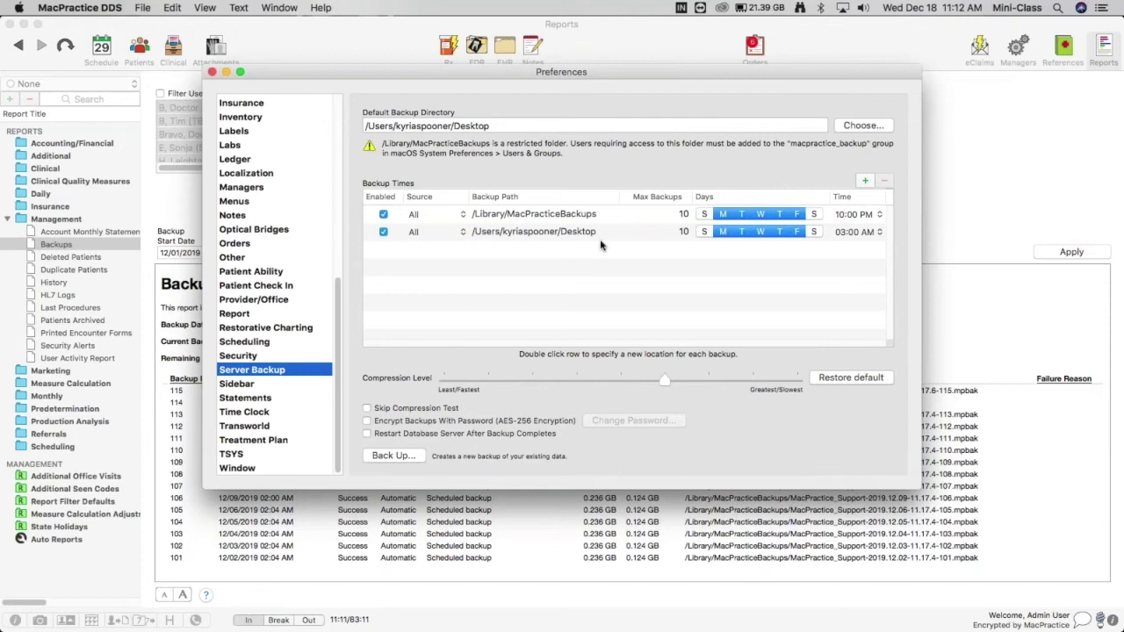
{"action": "left_click", "coordinate": [213, 72]}
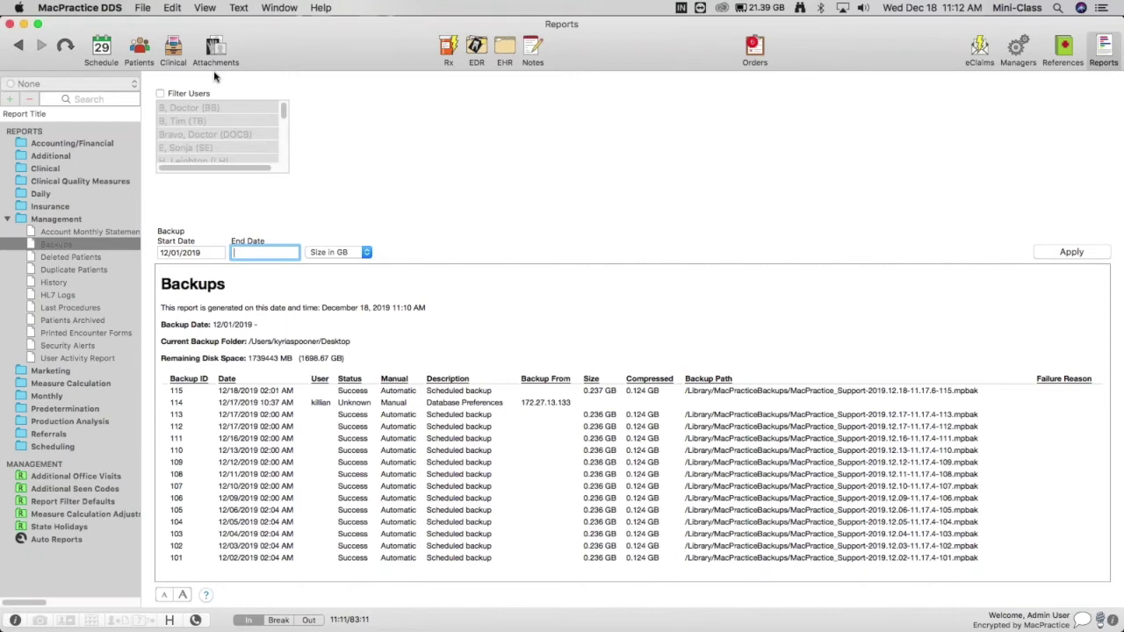
Switch to System Preferences, check the Energy Saver sleep settings and its startup and sleep schedule without changing them, and return to MacPractice
{"action": "left_click", "coordinate": [19, 9]}
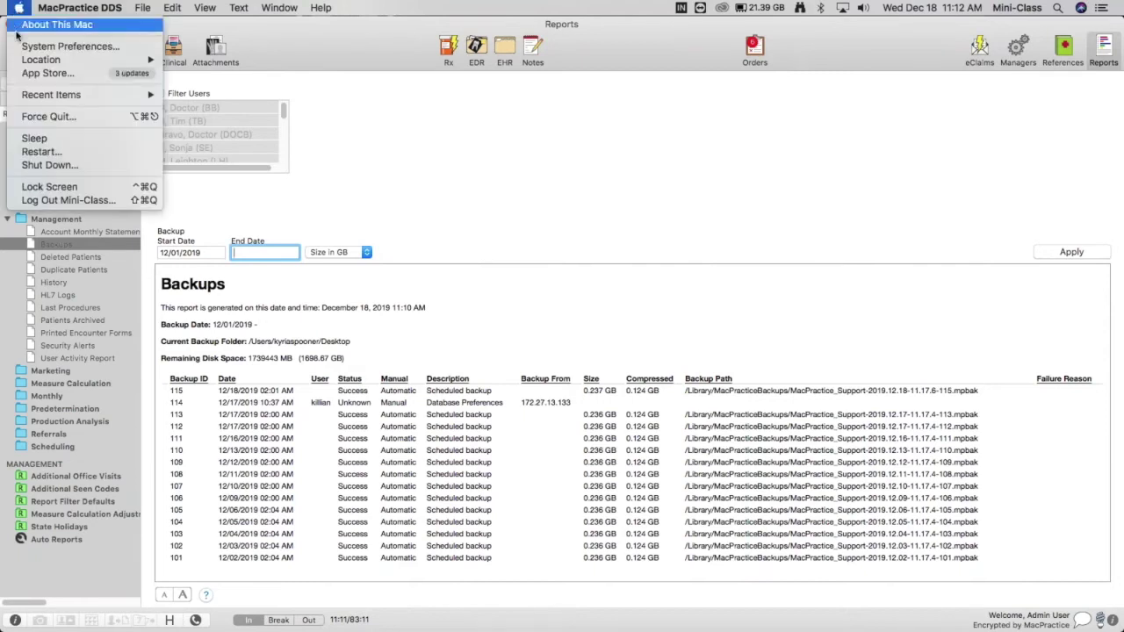
{"action": "left_click", "coordinate": [20, 46]}
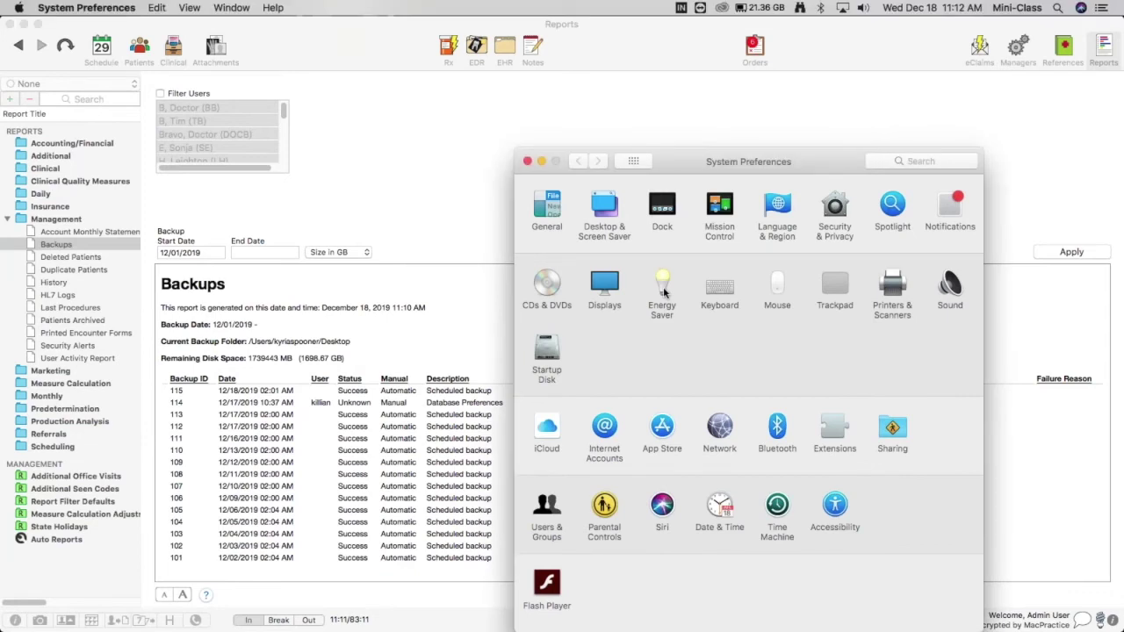
{"action": "left_click", "coordinate": [663, 290]}
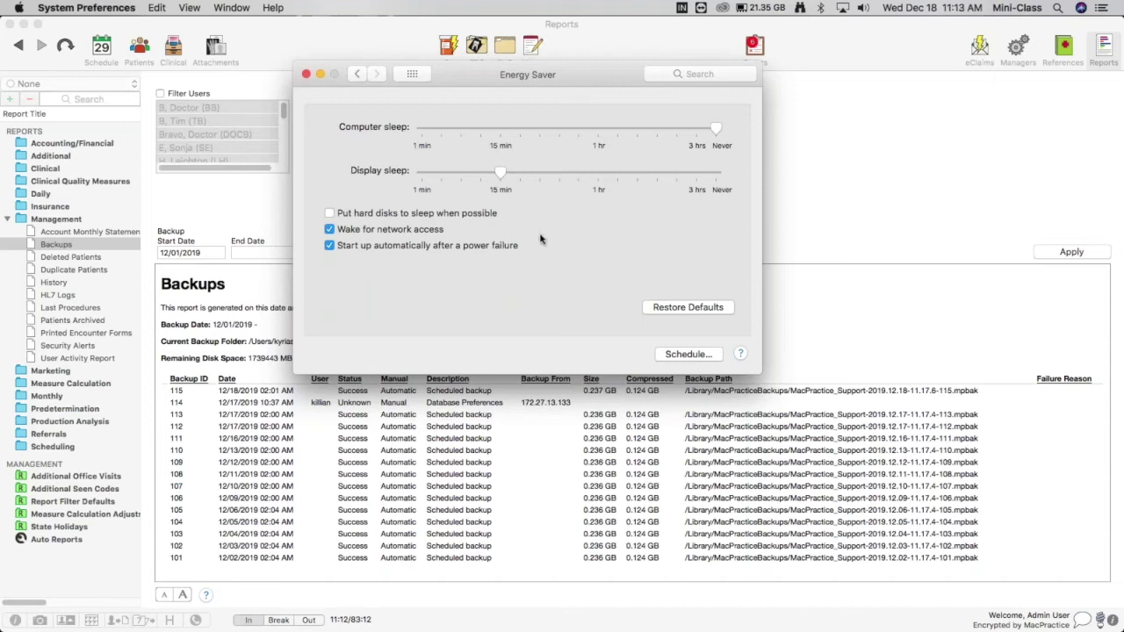
{"action": "left_click", "coordinate": [679, 355]}
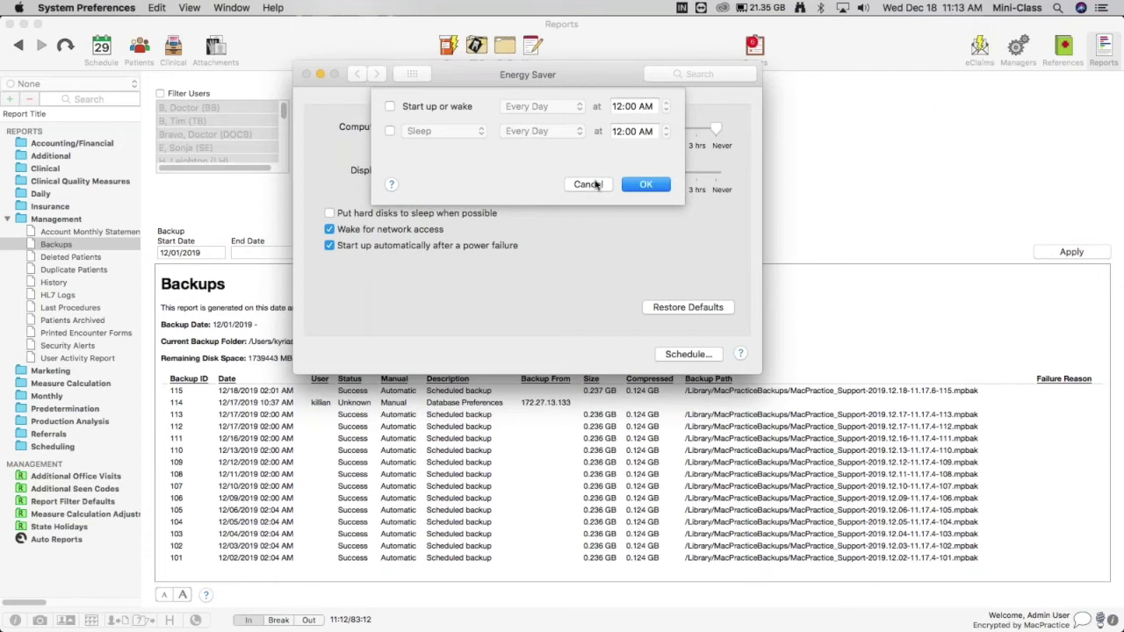
{"action": "left_click", "coordinate": [595, 184]}
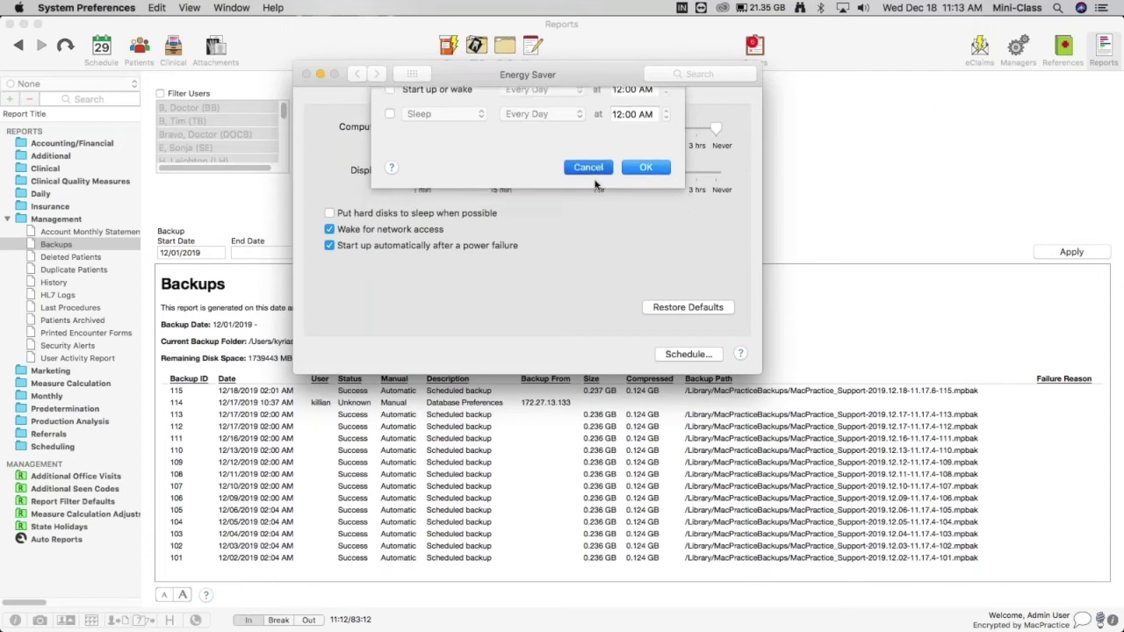
{"action": "left_click", "coordinate": [306, 75]}
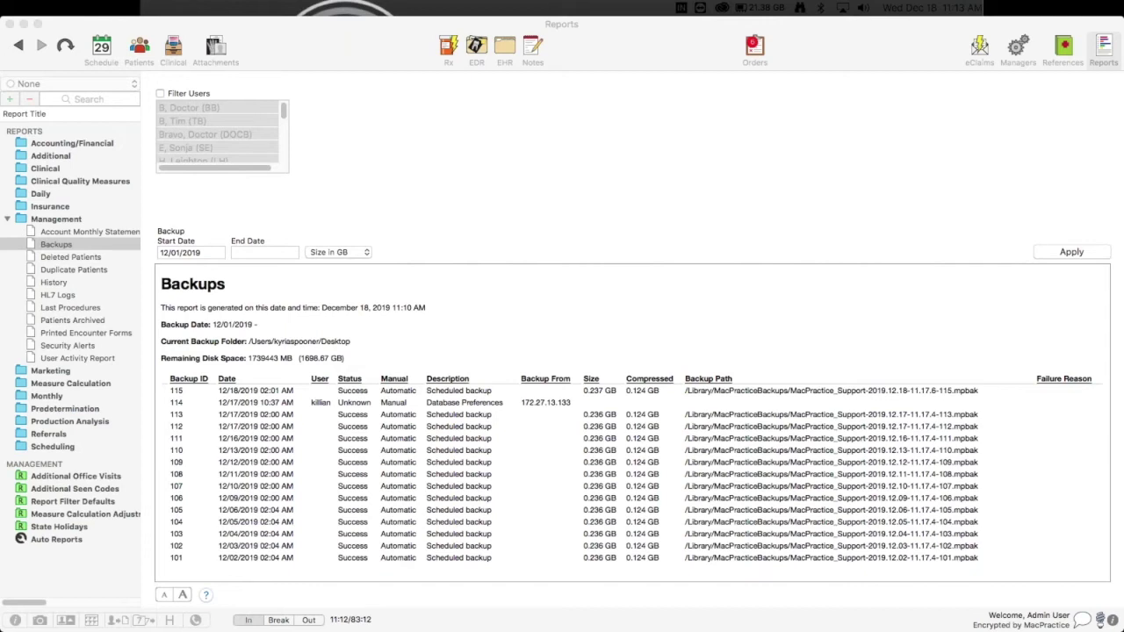
{"action": "left_click", "coordinate": [338, 44]}
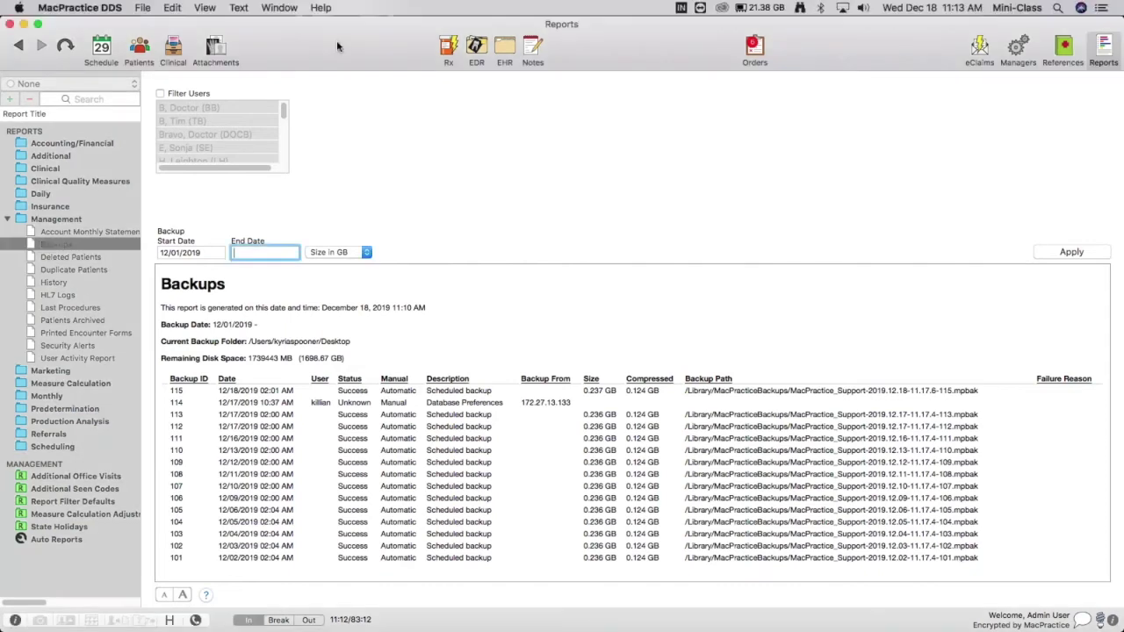
Reopen the Server Backup preferences to check the backup encryption and database server restart options, and close them
{"action": "left_click", "coordinate": [88, 8]}
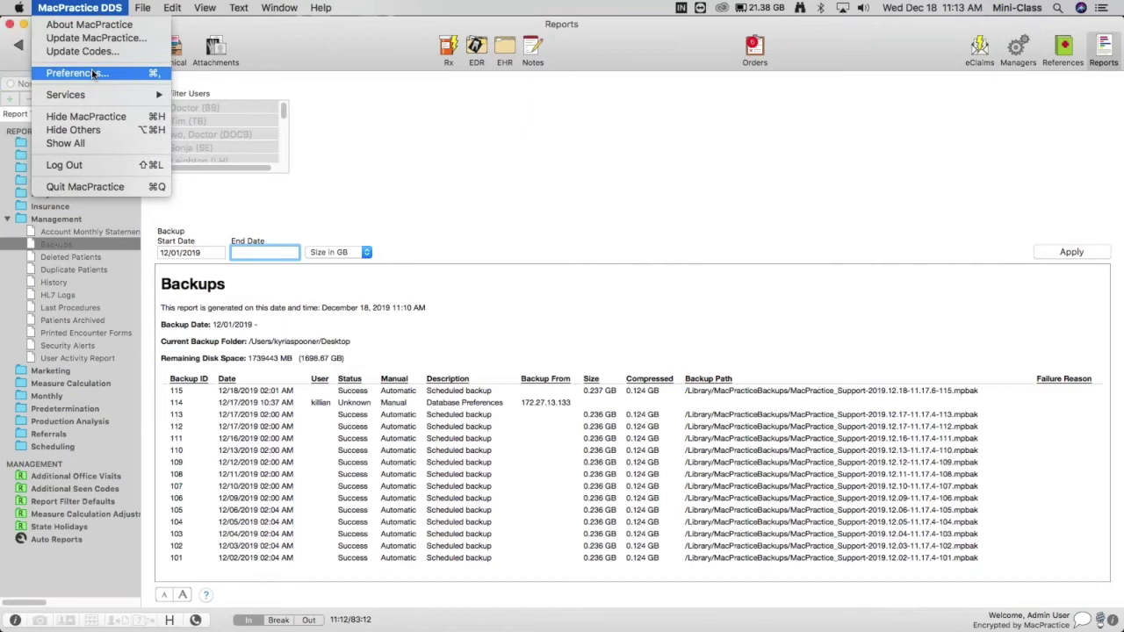
{"action": "left_click", "coordinate": [93, 74]}
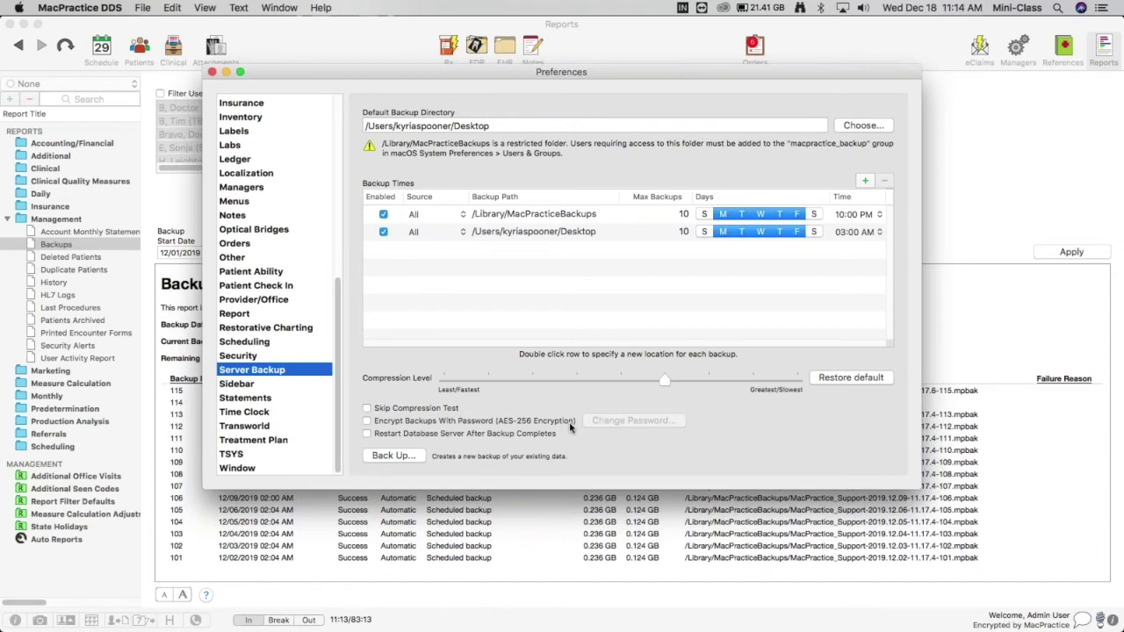
{"action": "left_click", "coordinate": [213, 73]}
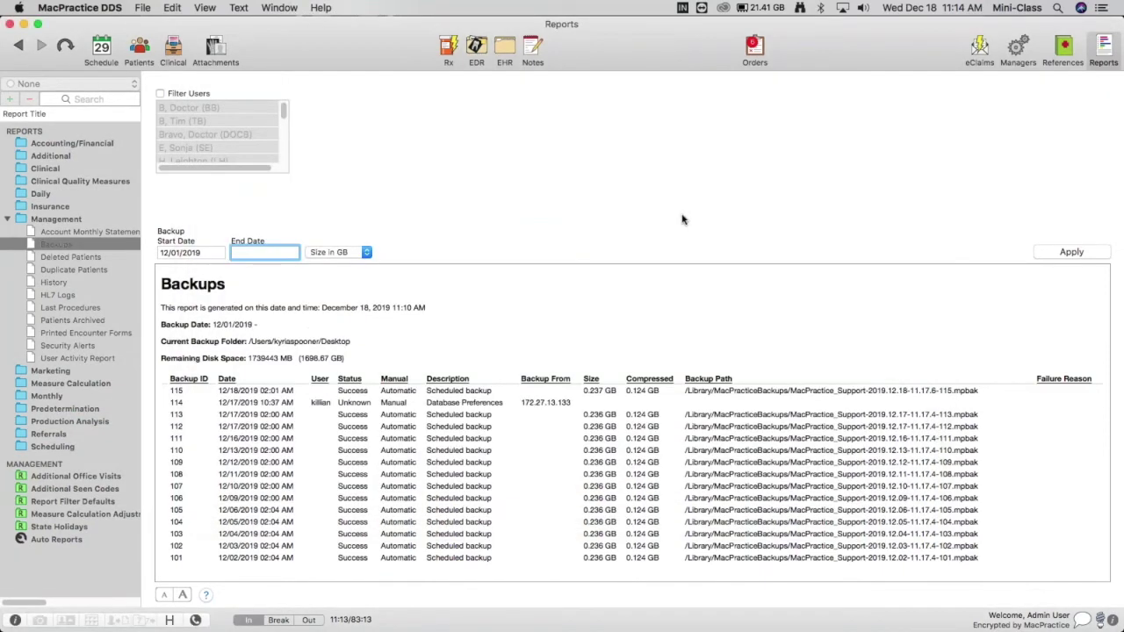
Open the Dental Fee Schedule record under Fee Schedules in the billing References
{"action": "left_click", "coordinate": [1060, 54]}
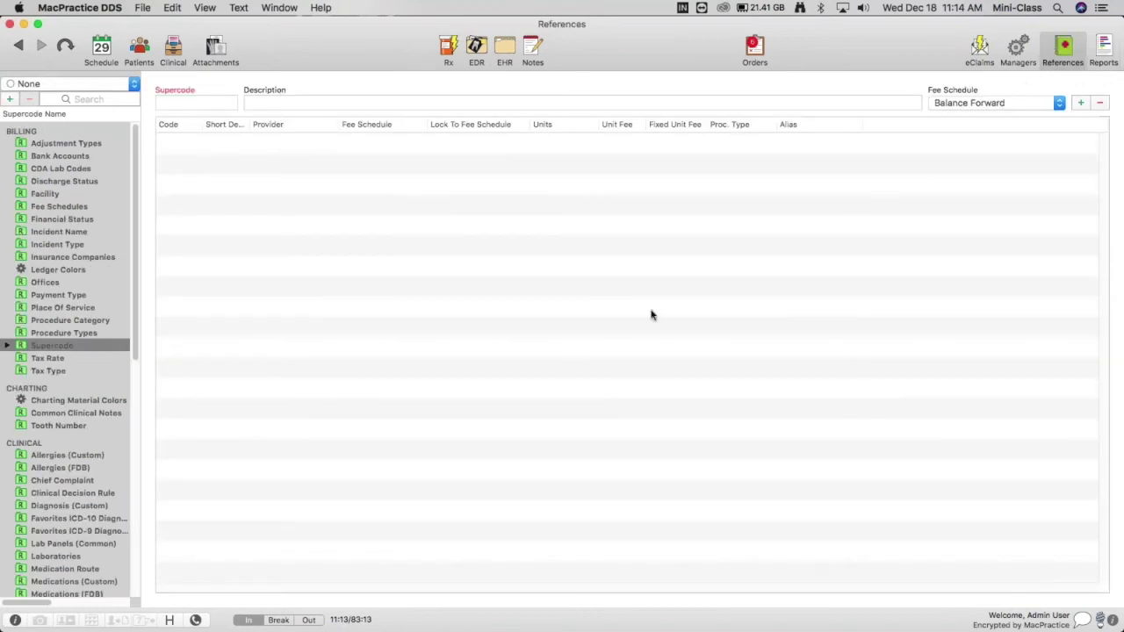
{"action": "left_click", "coordinate": [26, 207]}
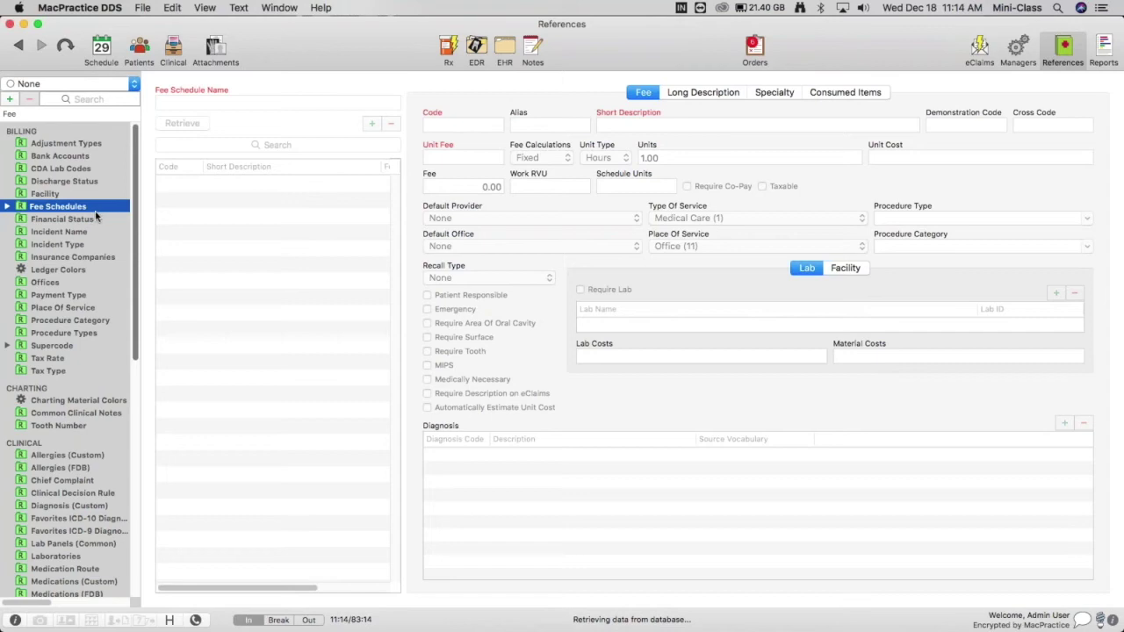
{"action": "left_click", "coordinate": [7, 206]}
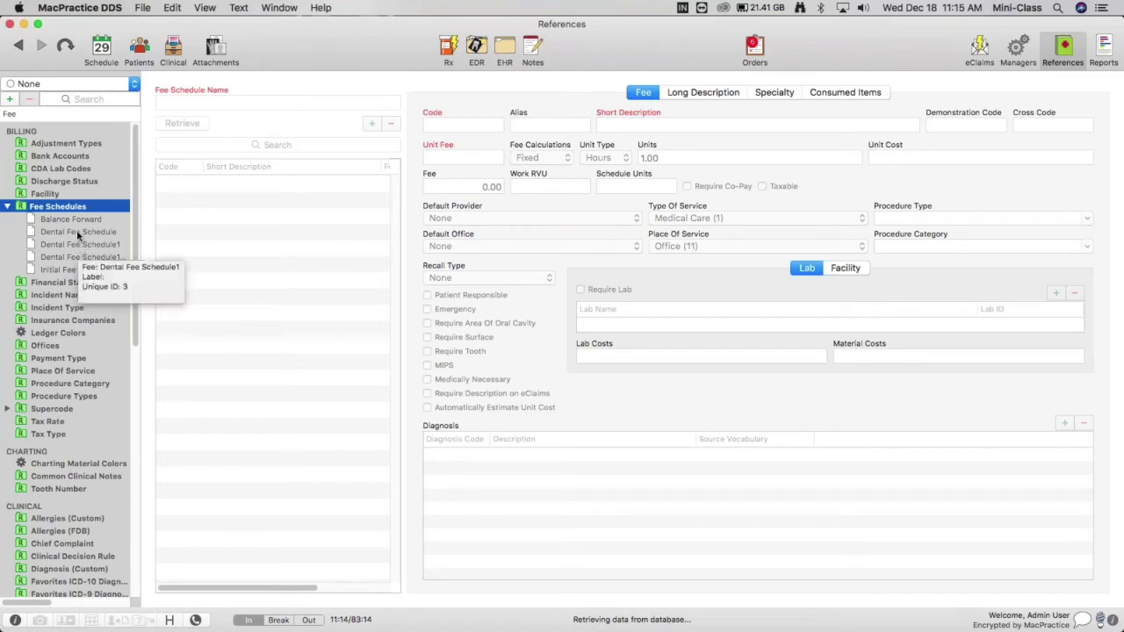
{"action": "left_click", "coordinate": [77, 232]}
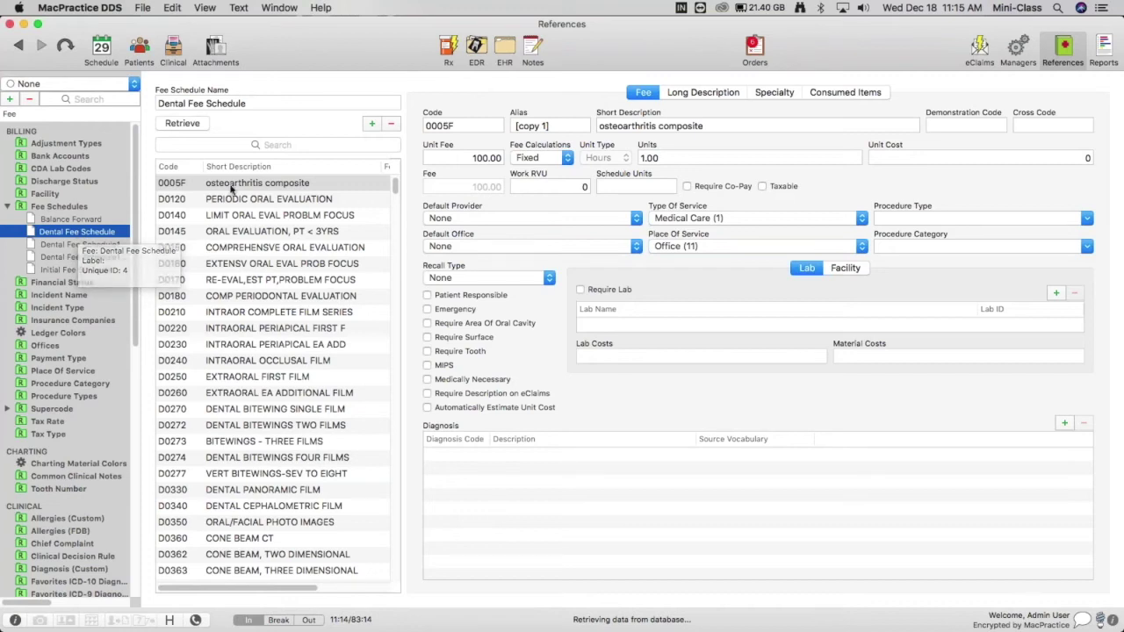
Look through the procedure codes in the Dental Fee Schedule and check the unit fee of code D0210
{"action": "left_click", "coordinate": [294, 149]}
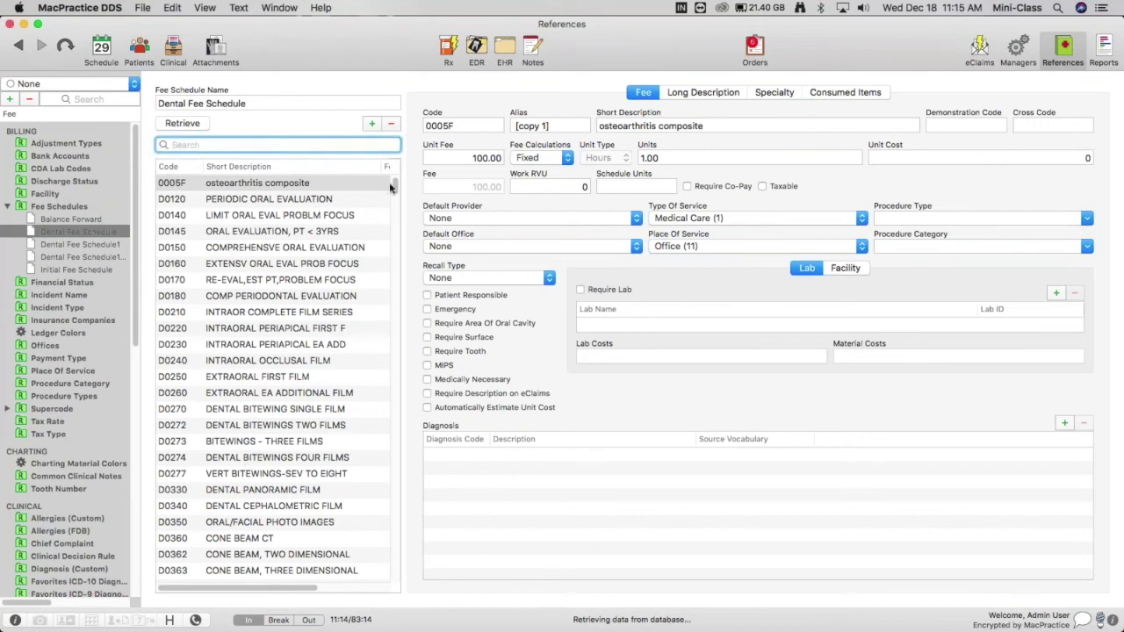
{"action": "scroll", "coordinate": [392, 200], "scroll_direction": "down", "scroll_amount": 1}
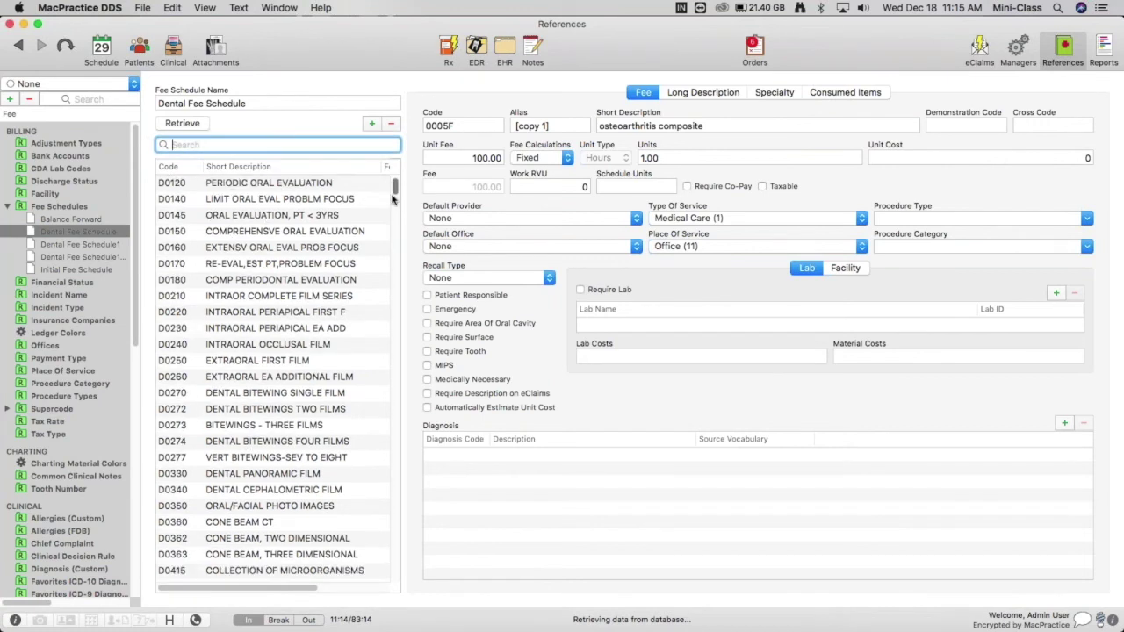
{"action": "scroll", "coordinate": [391, 206], "scroll_direction": "down", "scroll_amount": 4}
{"action": "scroll", "coordinate": [360, 229], "scroll_direction": "up", "scroll_amount": 5}
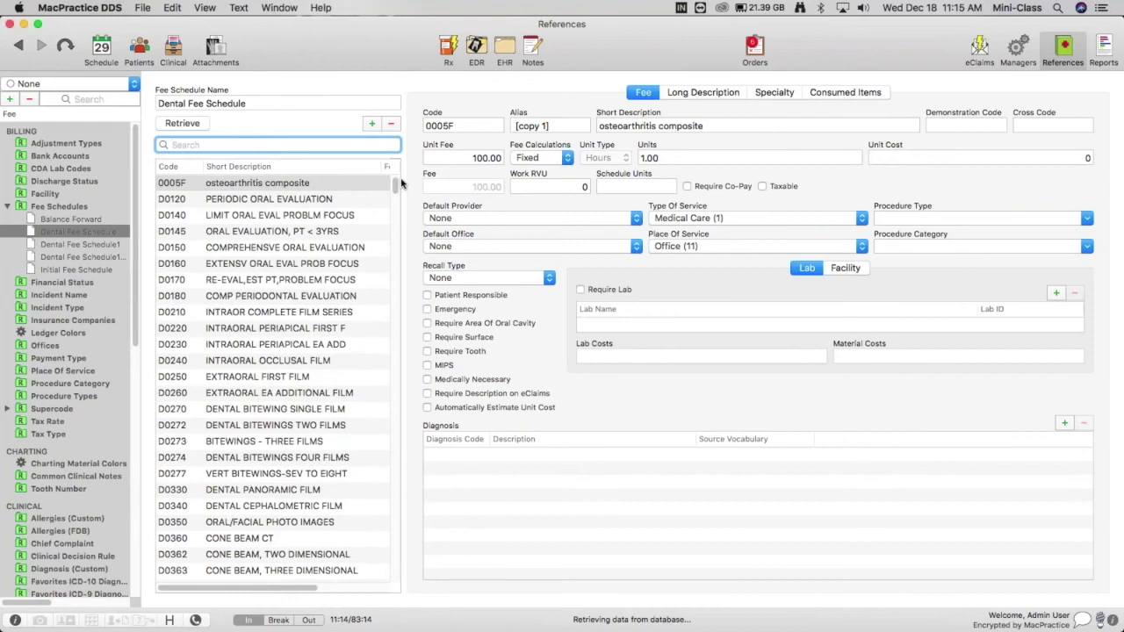
{"action": "left_click", "coordinate": [312, 303]}
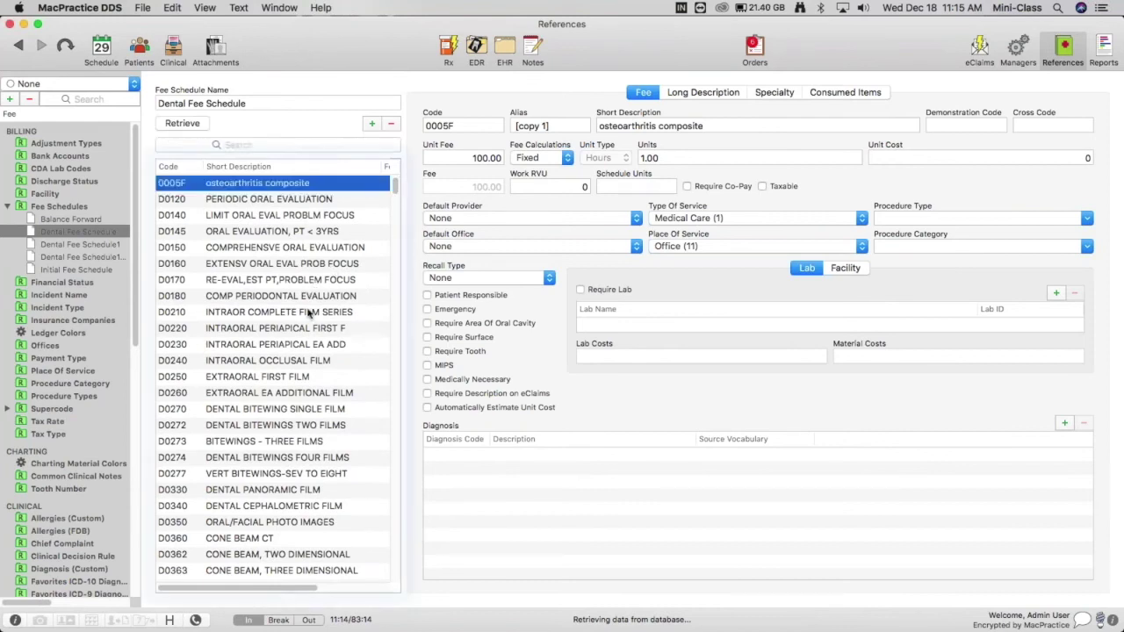
{"action": "left_click", "coordinate": [312, 312]}
{"action": "left_click", "coordinate": [468, 156]}
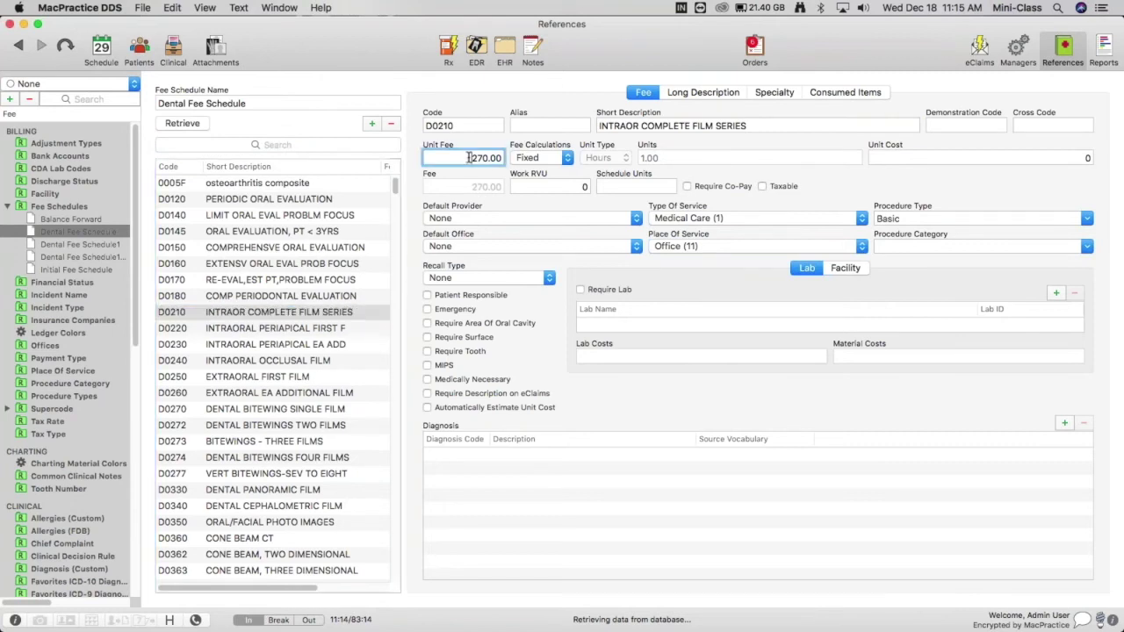
{"action": "left_click", "coordinate": [460, 160]}
Duplicate the Dental Fee Schedule record
{"action": "left_click", "coordinate": [81, 234]}
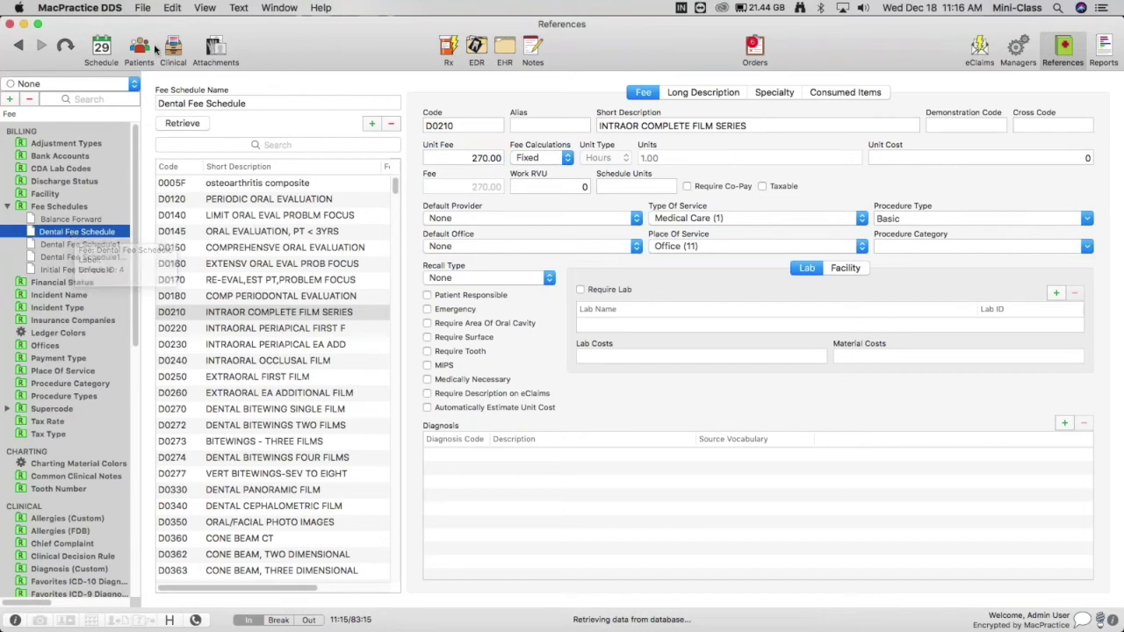
{"action": "left_click", "coordinate": [172, 7]}
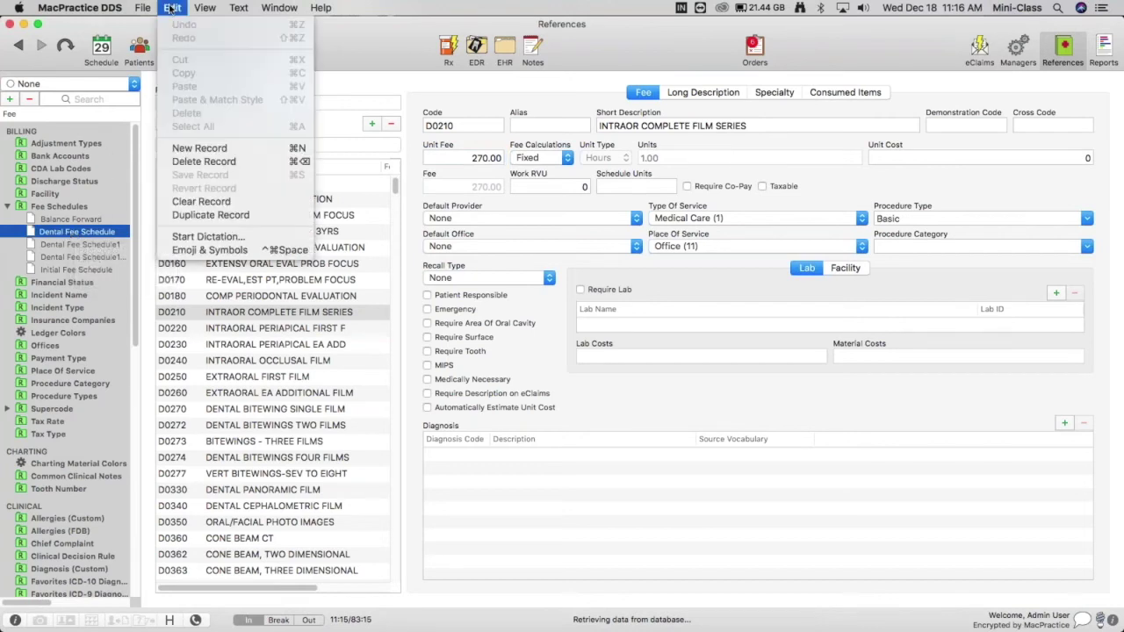
{"action": "left_click", "coordinate": [210, 215]}
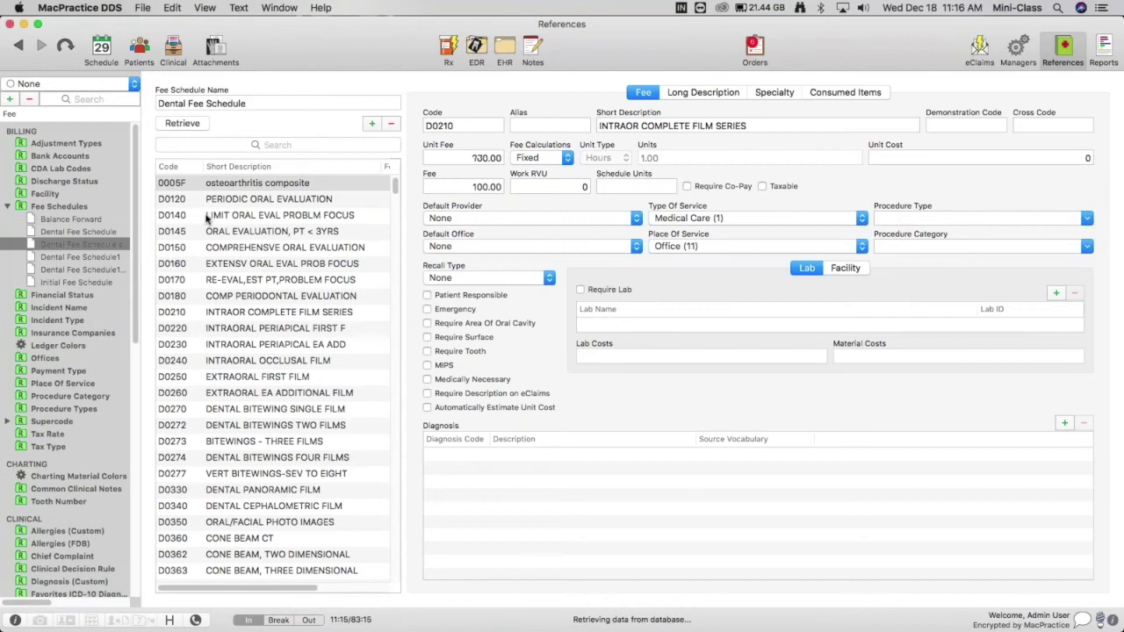
Try to rename the duplicated fee schedule to Dental Fee Schedule 2019 and save the record
{"action": "left_click", "coordinate": [293, 103]}
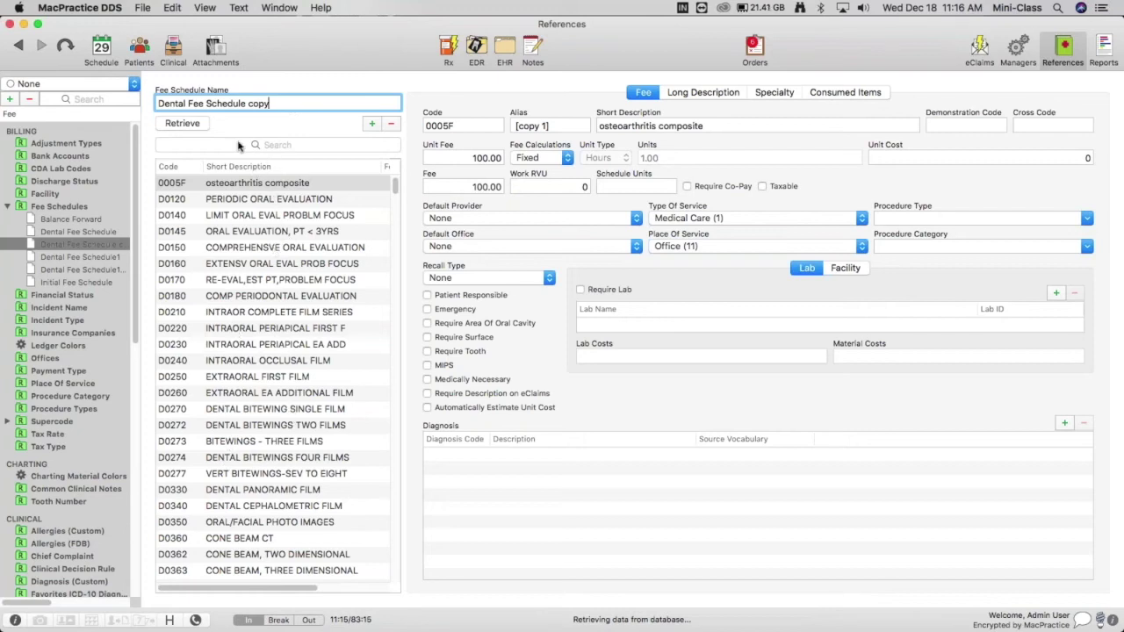
{"action": "key", "text": "BackSpace"}
{"action": "key", "text": "BackSpace"}
{"action": "key", "text": "BackSpace"}
{"action": "key", "text": "BackSpace"}
{"action": "key", "text": "BackSpace"}
{"action": "type", "text": "2019"}
{"action": "left_click", "coordinate": [90, 231]}
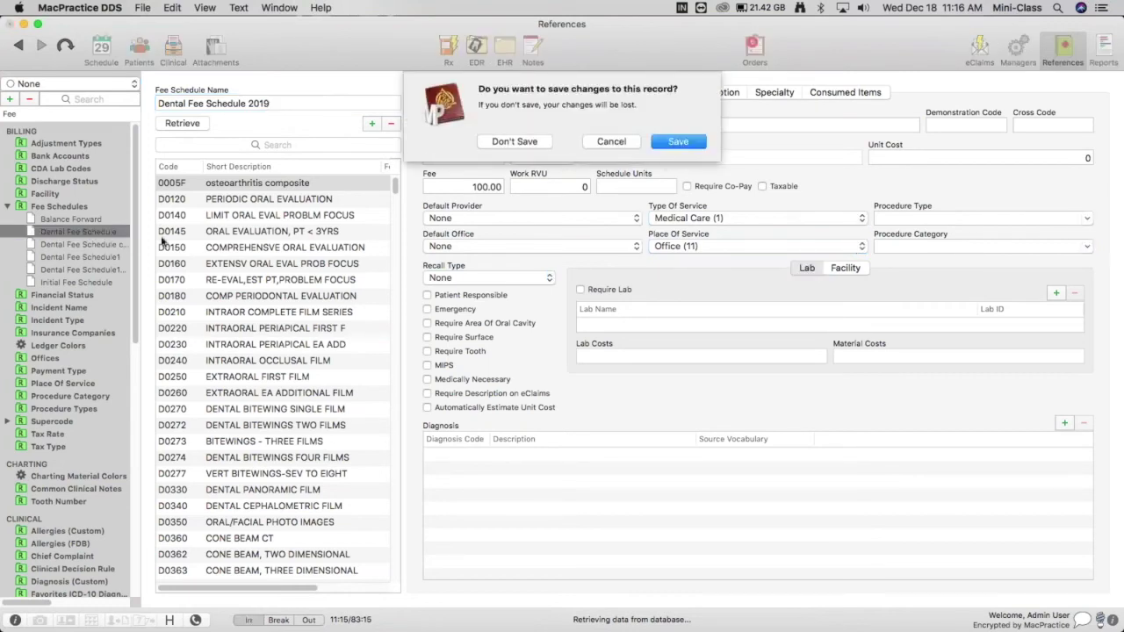
{"action": "left_click", "coordinate": [671, 141]}
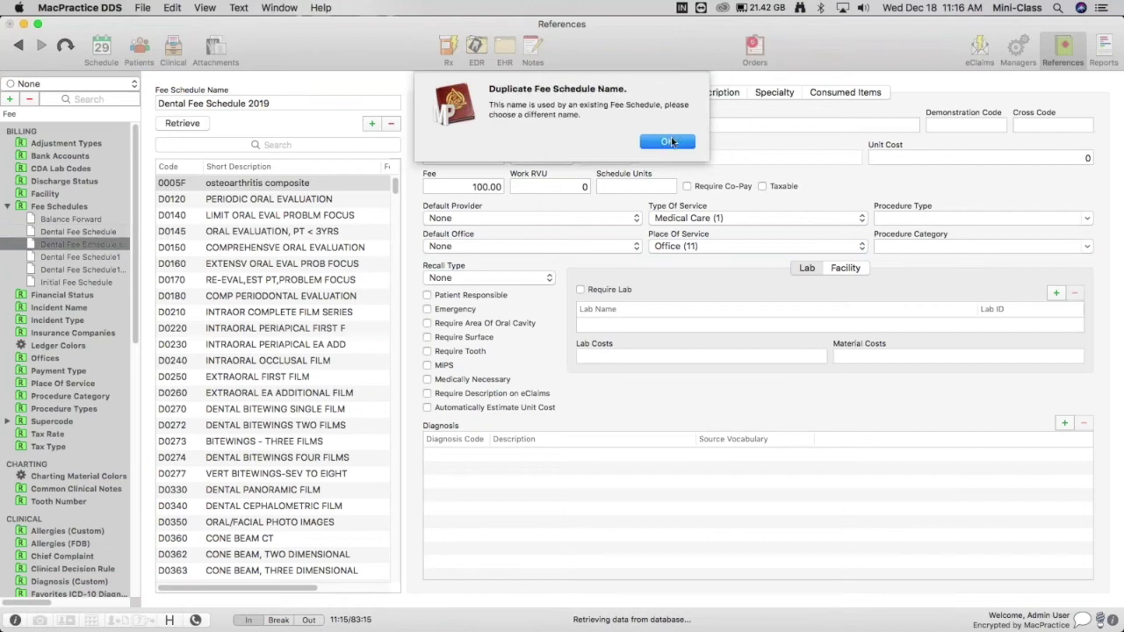
{"action": "left_click", "coordinate": [669, 142]}
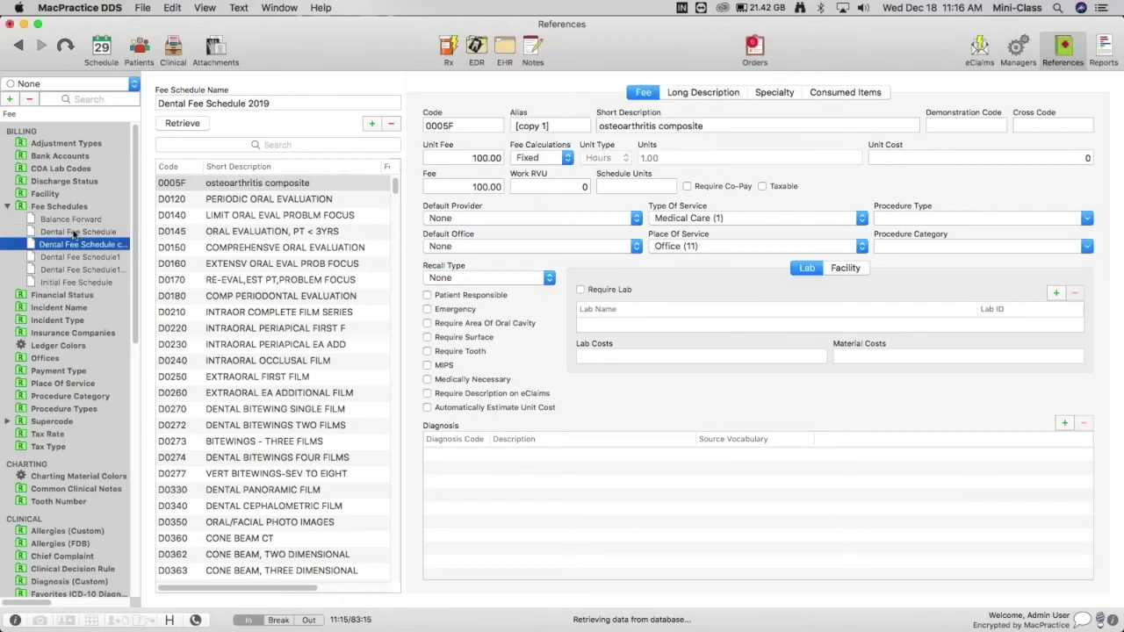
Try to save the copied fee schedule as Dental Fee Schedule 2019, discard the change, and open the original Dental Fee Schedule
{"action": "left_click", "coordinate": [75, 233]}
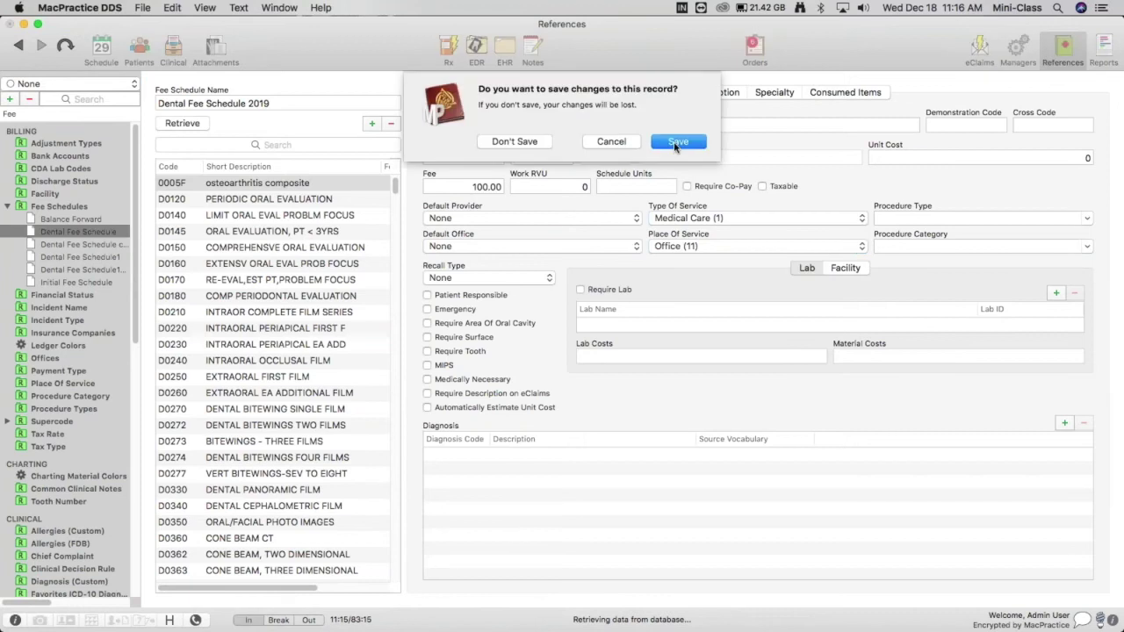
{"action": "left_click", "coordinate": [676, 142]}
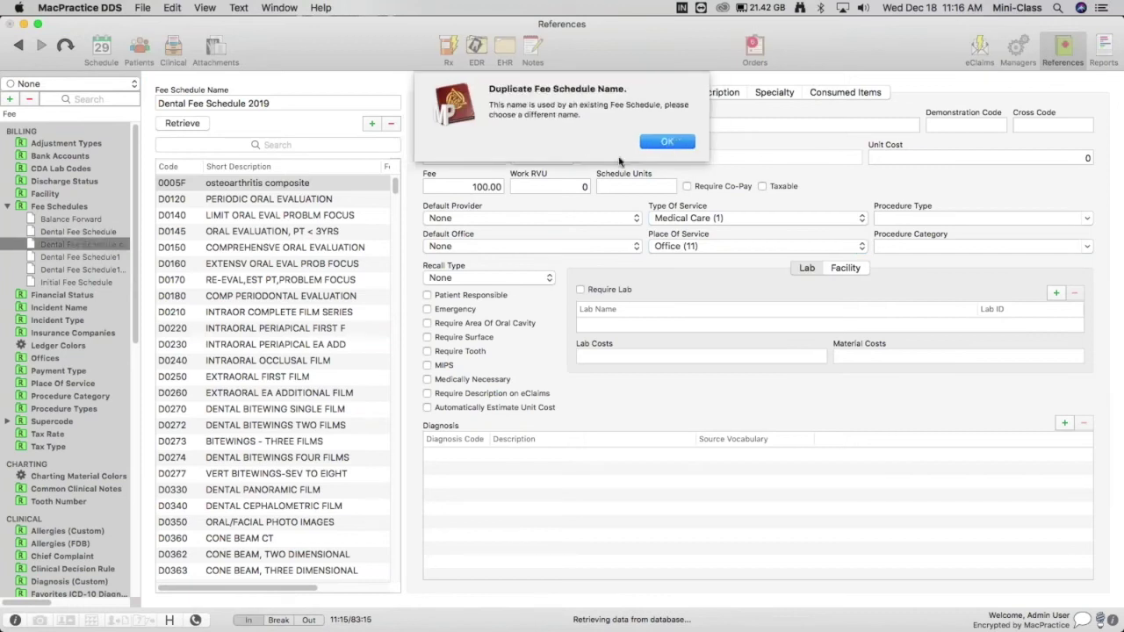
{"action": "left_click", "coordinate": [672, 142]}
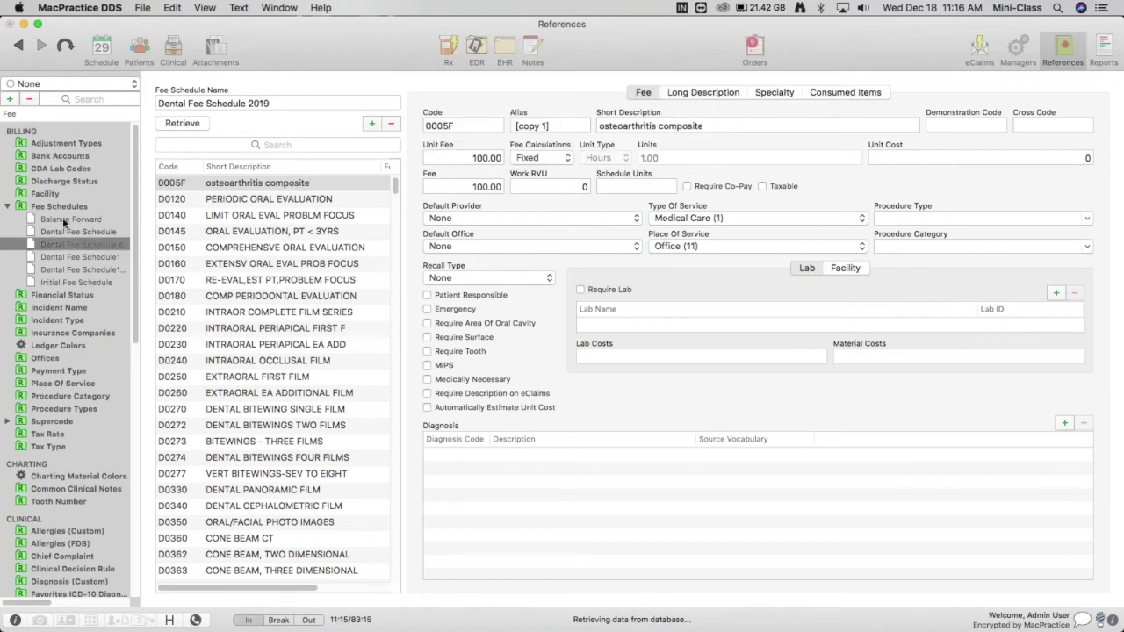
{"action": "left_click", "coordinate": [109, 232]}
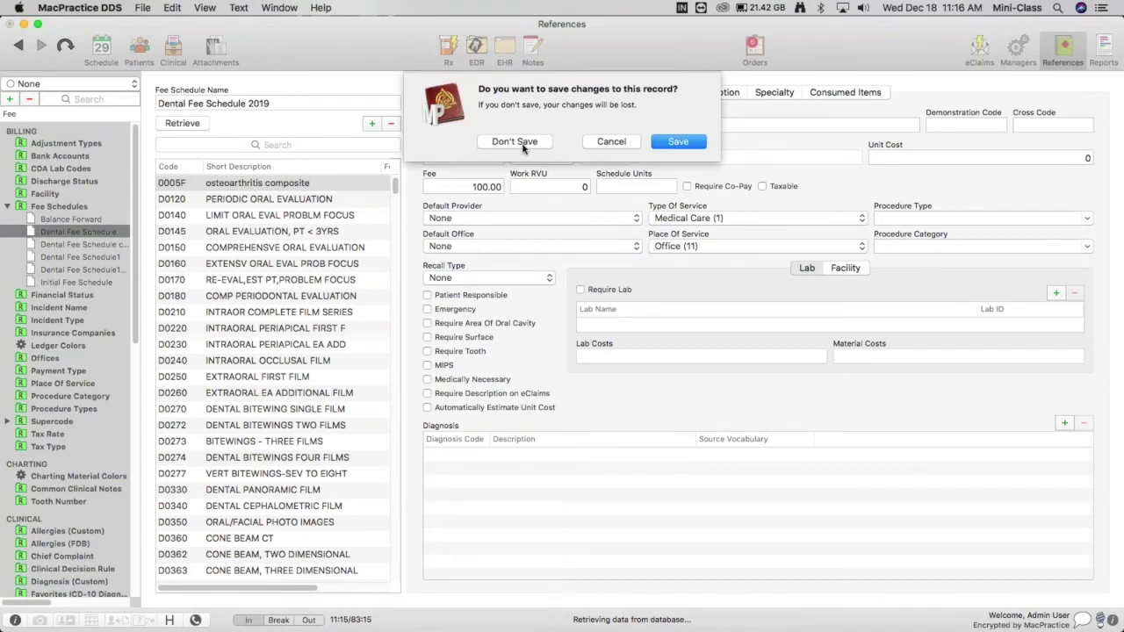
{"action": "left_click", "coordinate": [518, 142]}
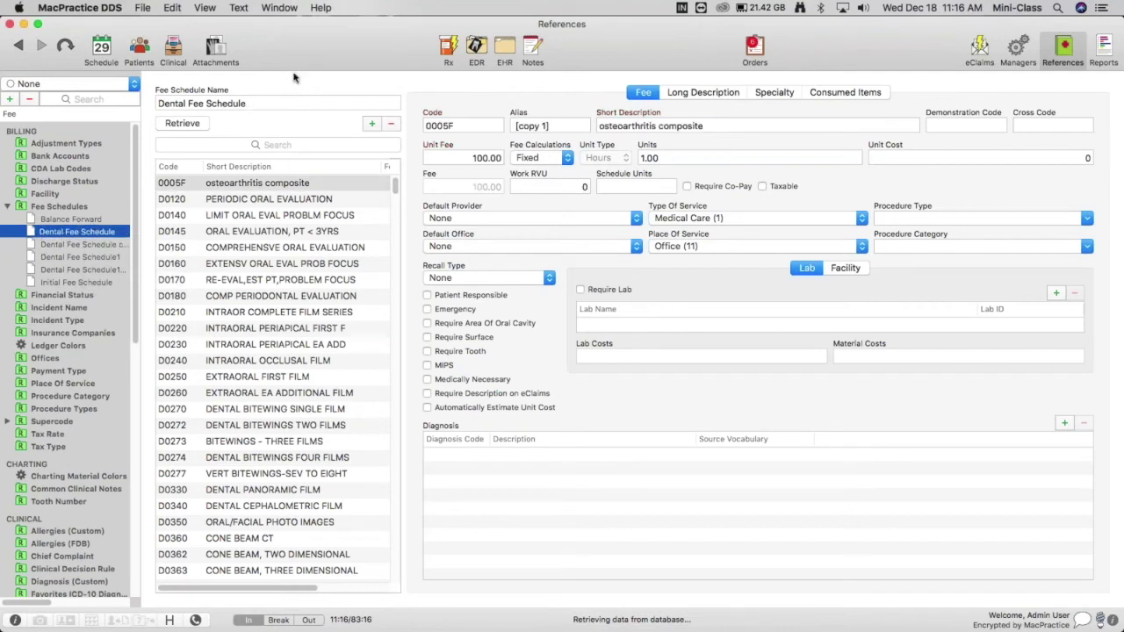
Rename the original Dental Fee Schedule to Dental Fee Schedule 2020 and save the change while switching to its copy
{"action": "left_click", "coordinate": [279, 99]}
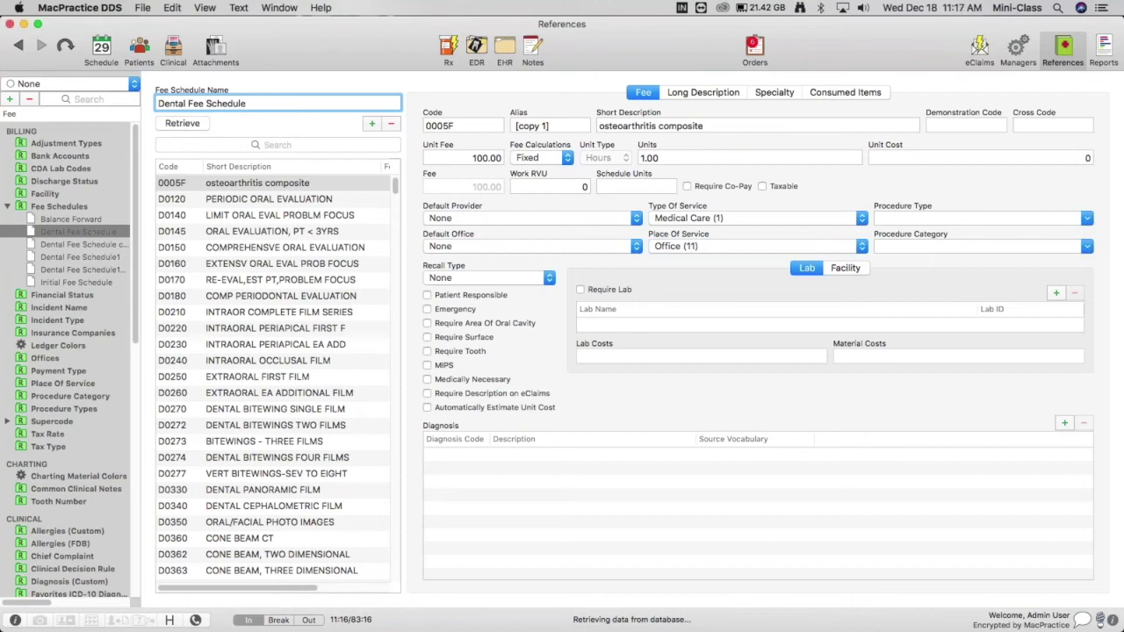
{"action": "type", "text": "2020"}
{"action": "left_click", "coordinate": [67, 250]}
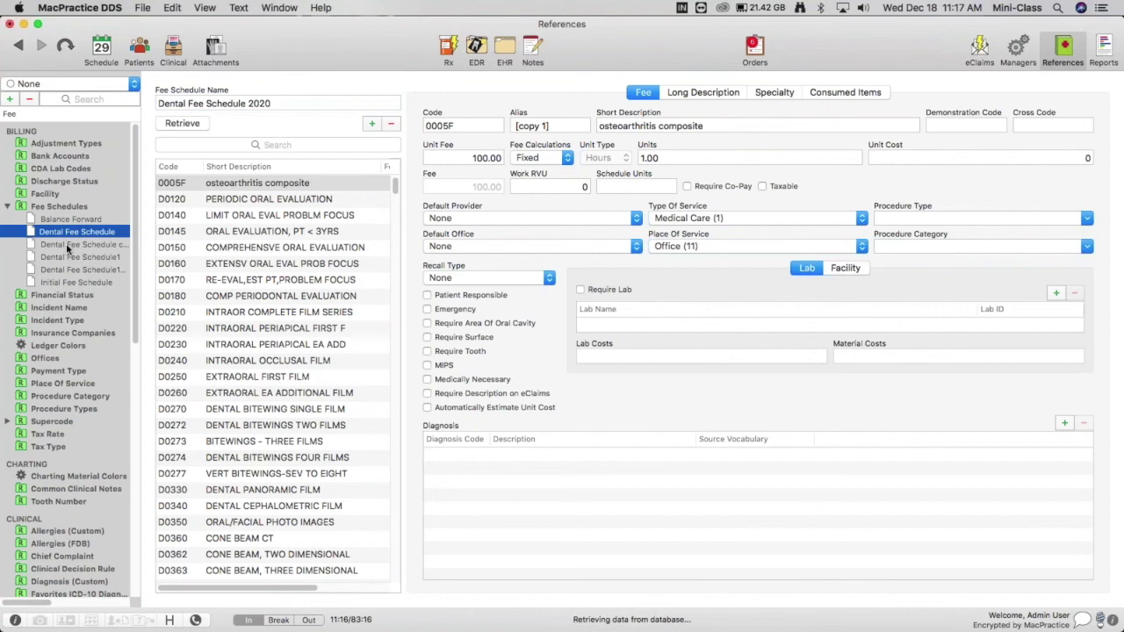
{"action": "left_click", "coordinate": [67, 246]}
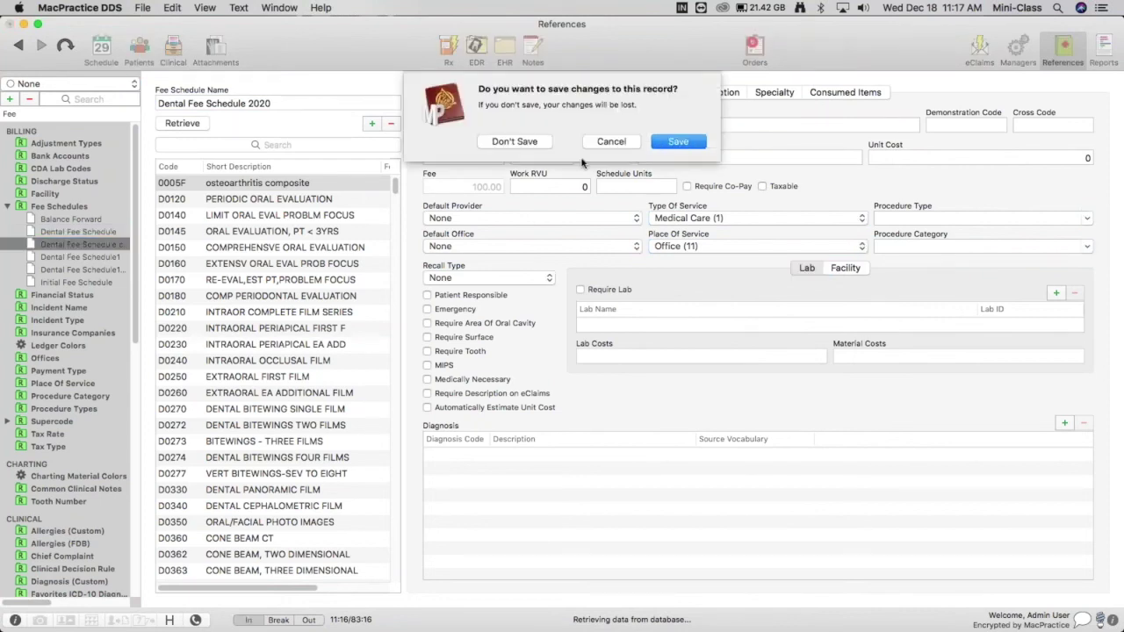
{"action": "left_click", "coordinate": [677, 141]}
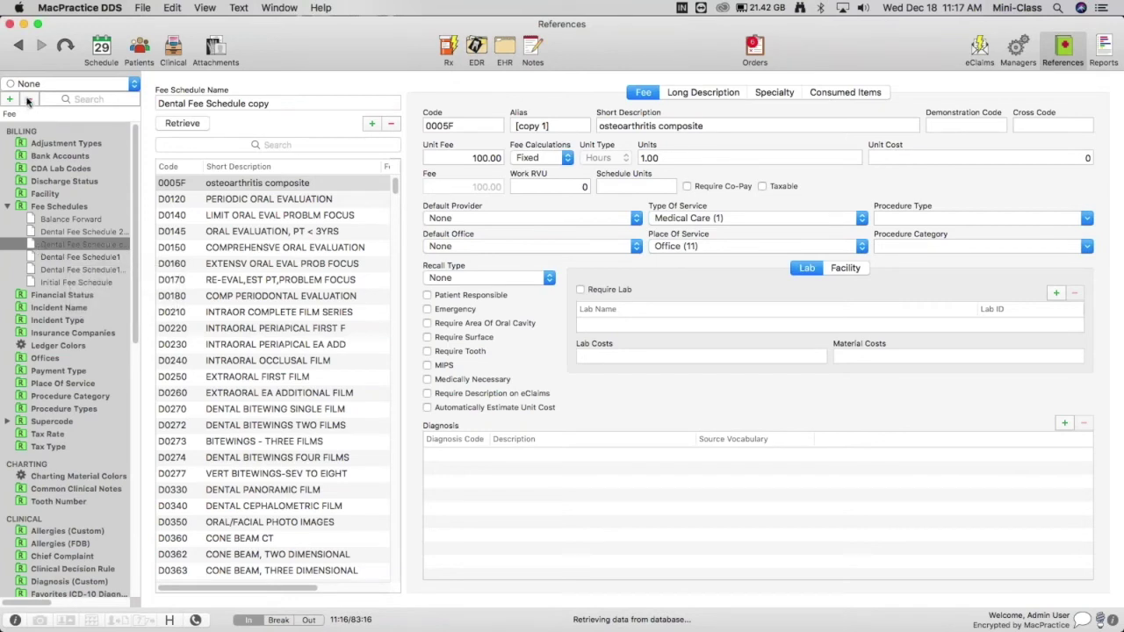
Archive the Dental Fee Schedule copy record instead of deleting it
{"action": "left_click", "coordinate": [27, 102]}
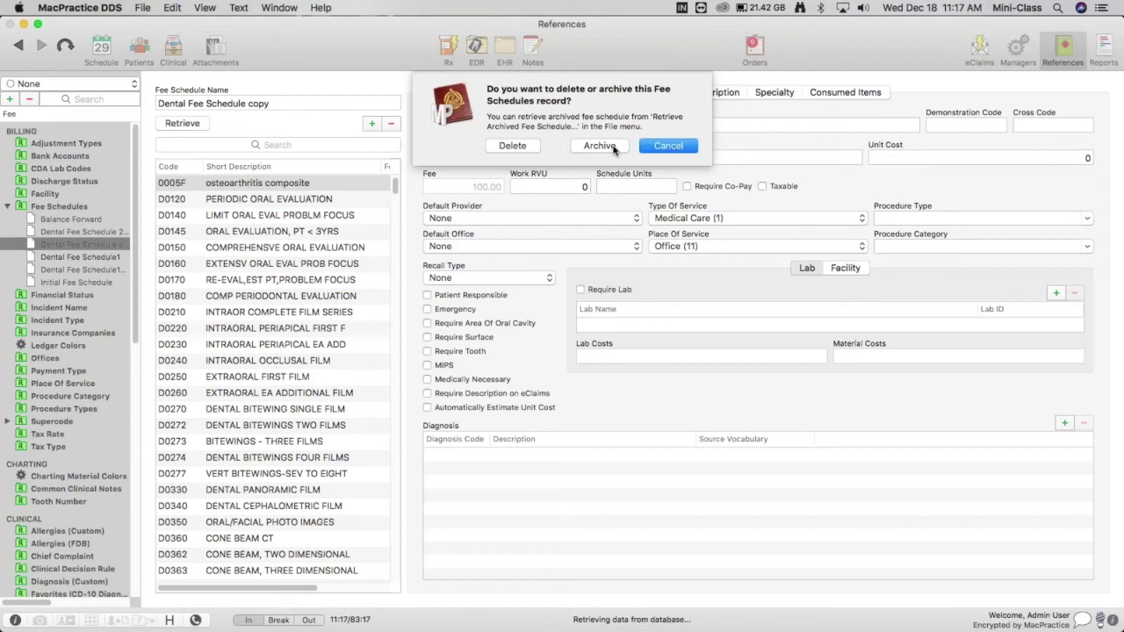
{"action": "left_click", "coordinate": [602, 147]}
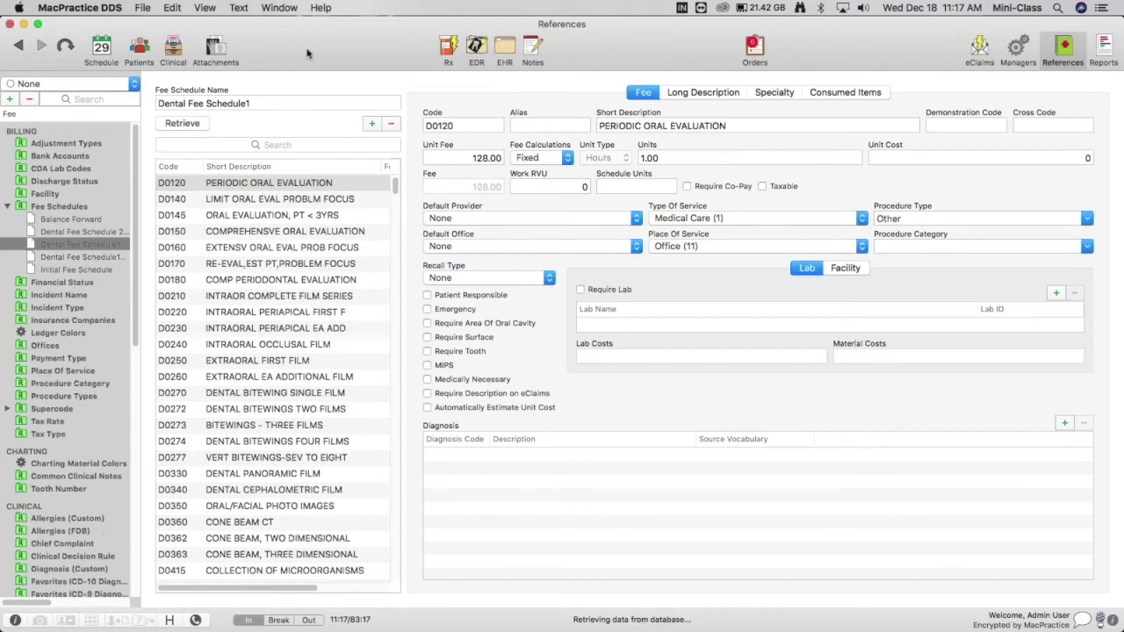
Look up Dental Fee Schedule copy among the archived fee schedules and close the list without unarchiving anything
{"action": "left_click", "coordinate": [145, 8]}
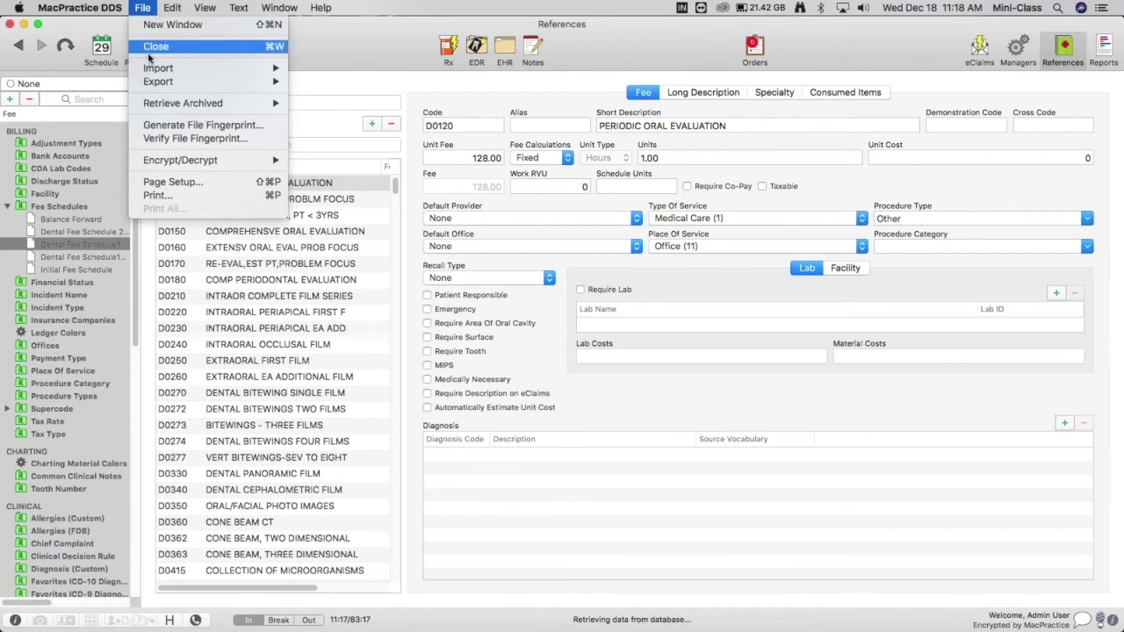
{"action": "mouse_move", "coordinate": [153, 80]}
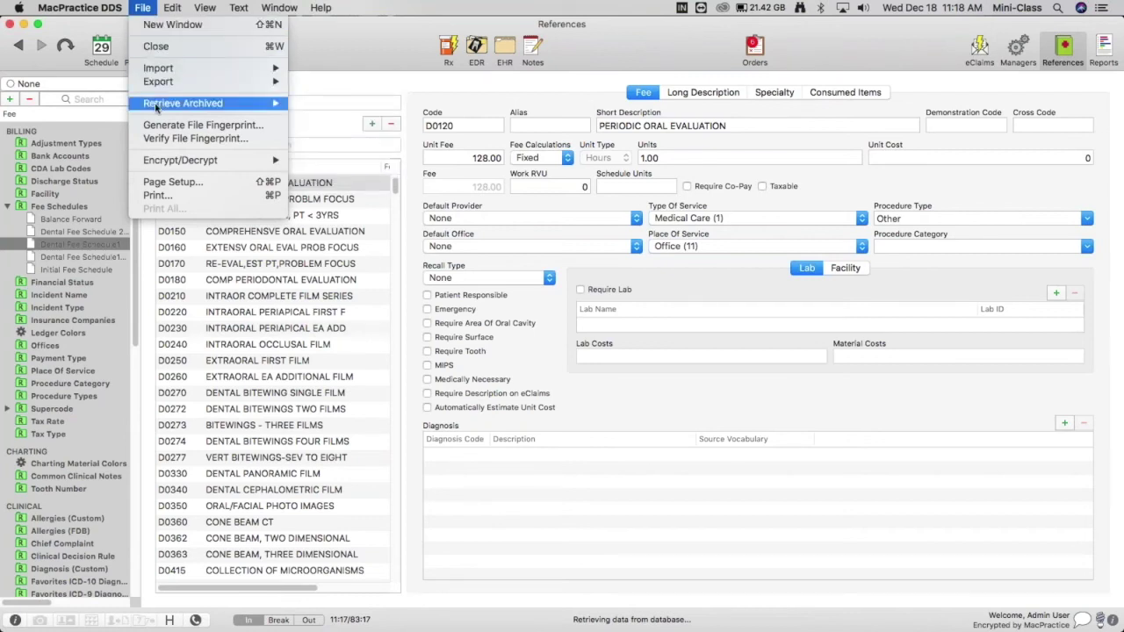
{"action": "mouse_move", "coordinate": [157, 107]}
{"action": "mouse_move", "coordinate": [262, 107]}
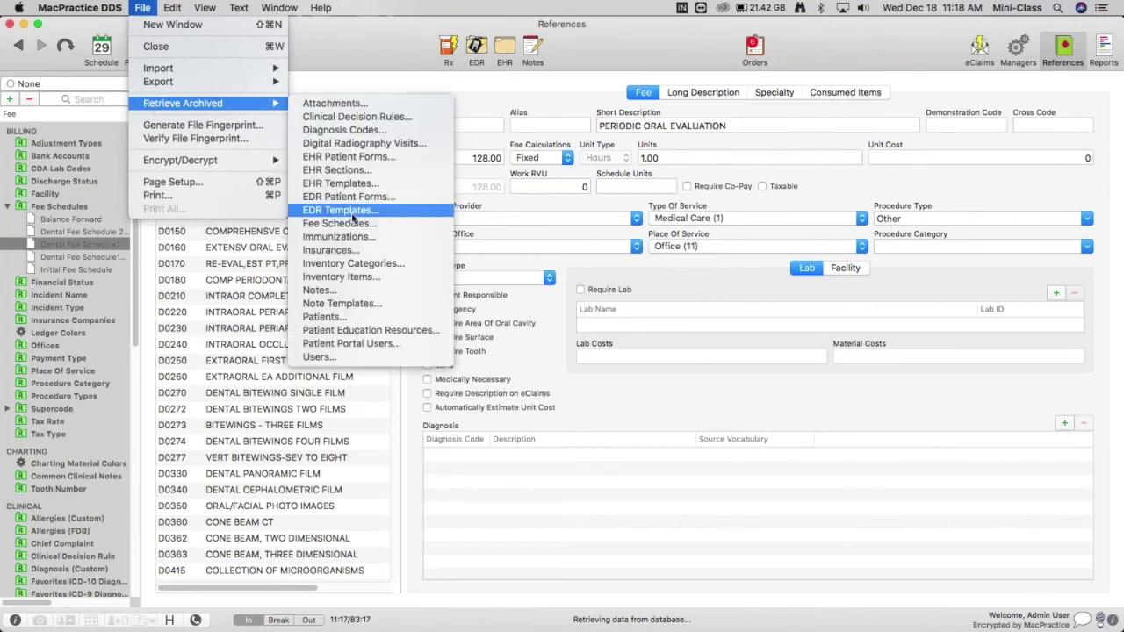
{"action": "left_click", "coordinate": [342, 210]}
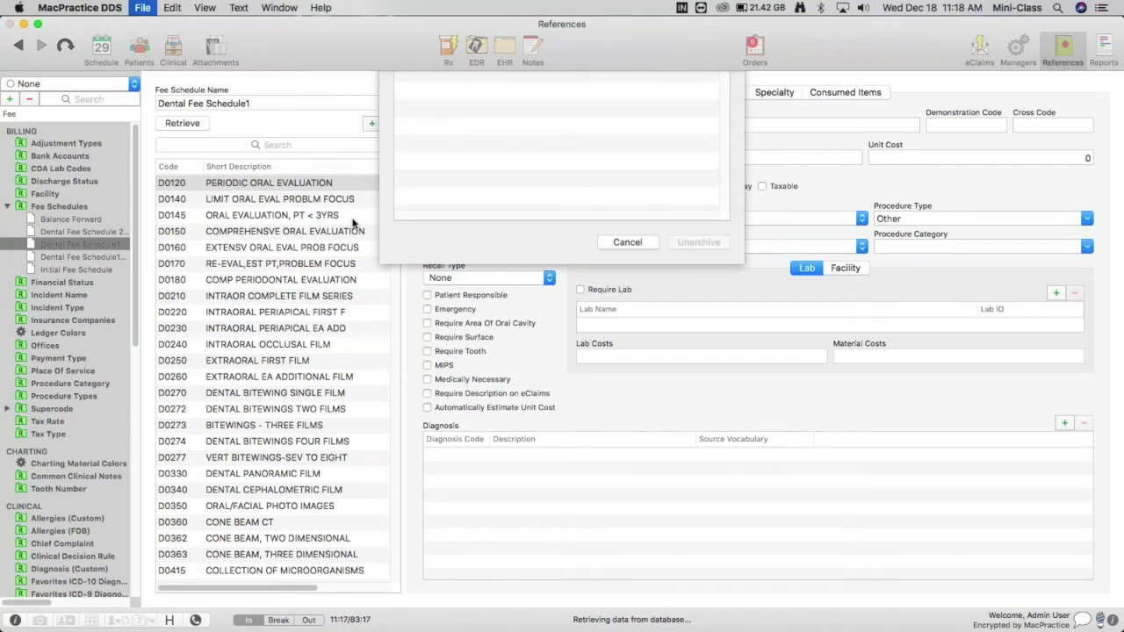
{"action": "left_click", "coordinate": [485, 192]}
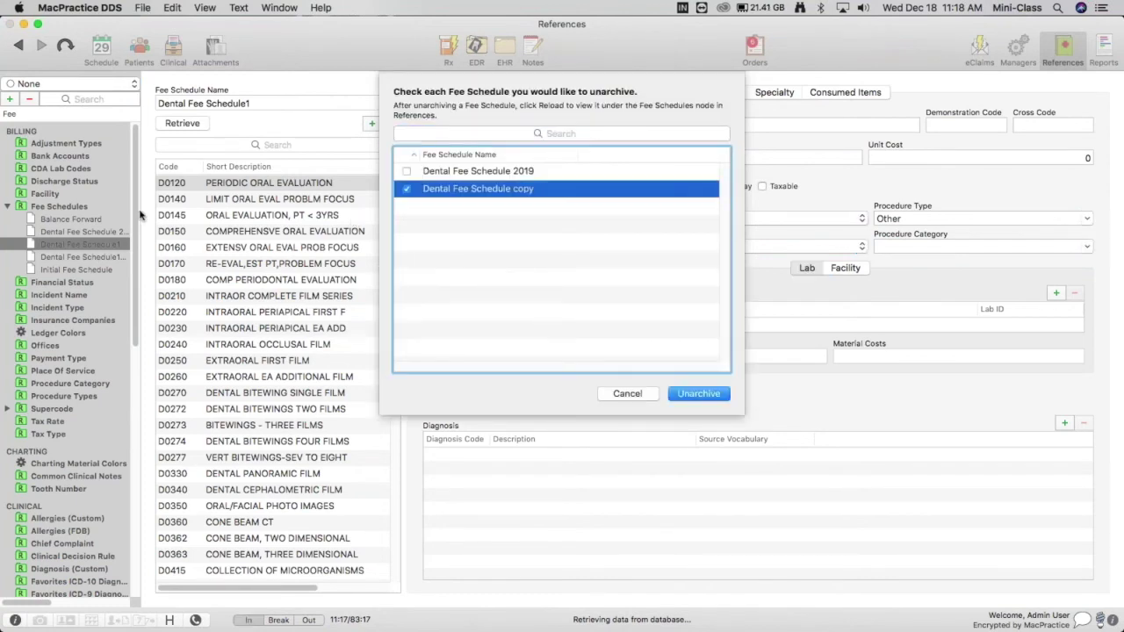
{"action": "left_click", "coordinate": [632, 398]}
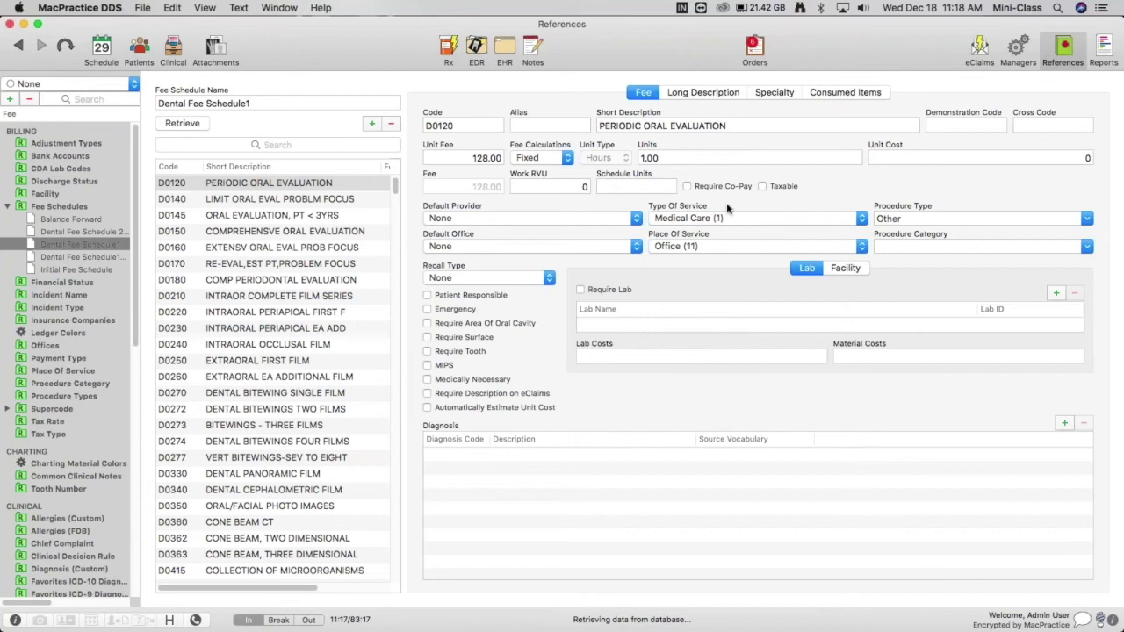
Examine the Raise/Lower Fee Schedule by $ database utility, including its direction, fee schedule and amount options
{"action": "left_click", "coordinate": [1019, 58]}
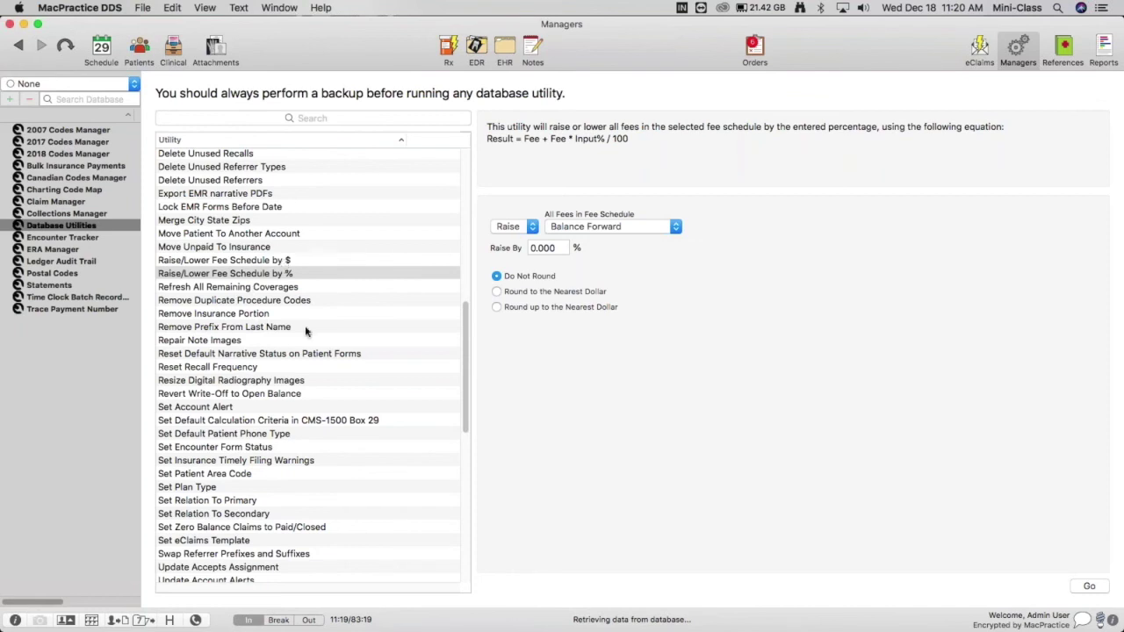
{"action": "left_click", "coordinate": [260, 261]}
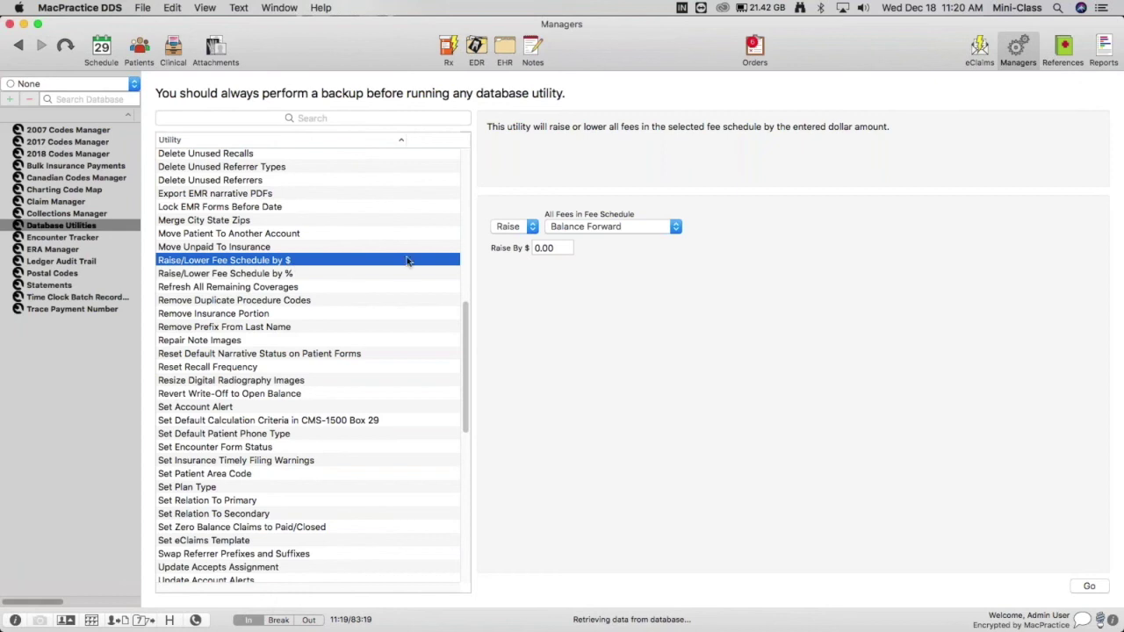
{"action": "left_click", "coordinate": [523, 227]}
{"action": "left_click", "coordinate": [523, 229]}
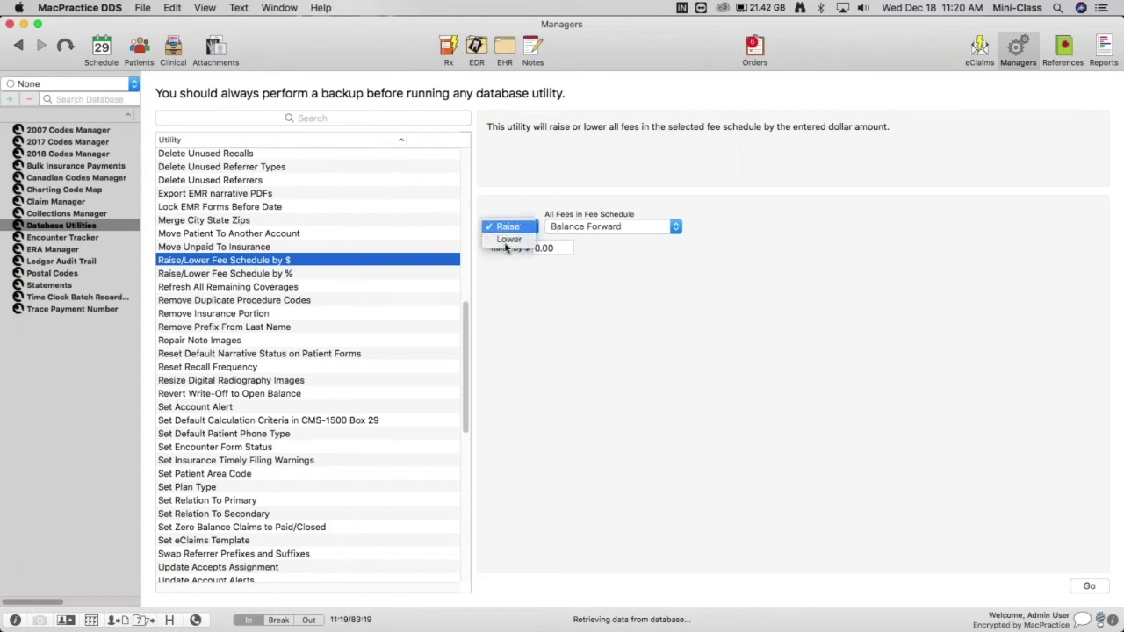
{"action": "left_click", "coordinate": [673, 230]}
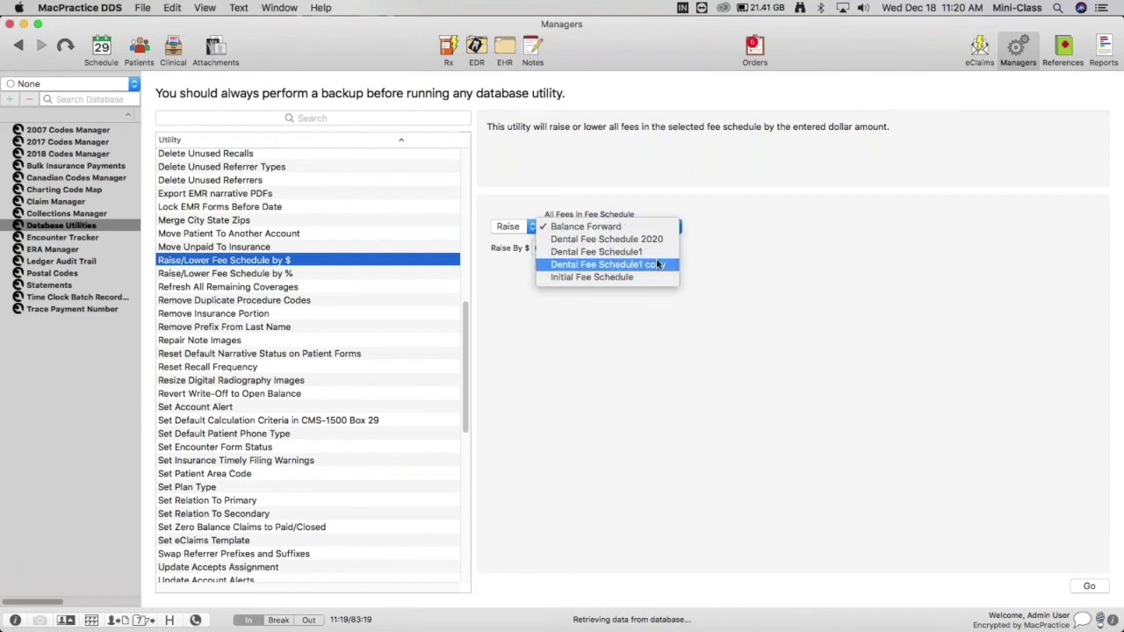
{"action": "key", "text": "Escape"}
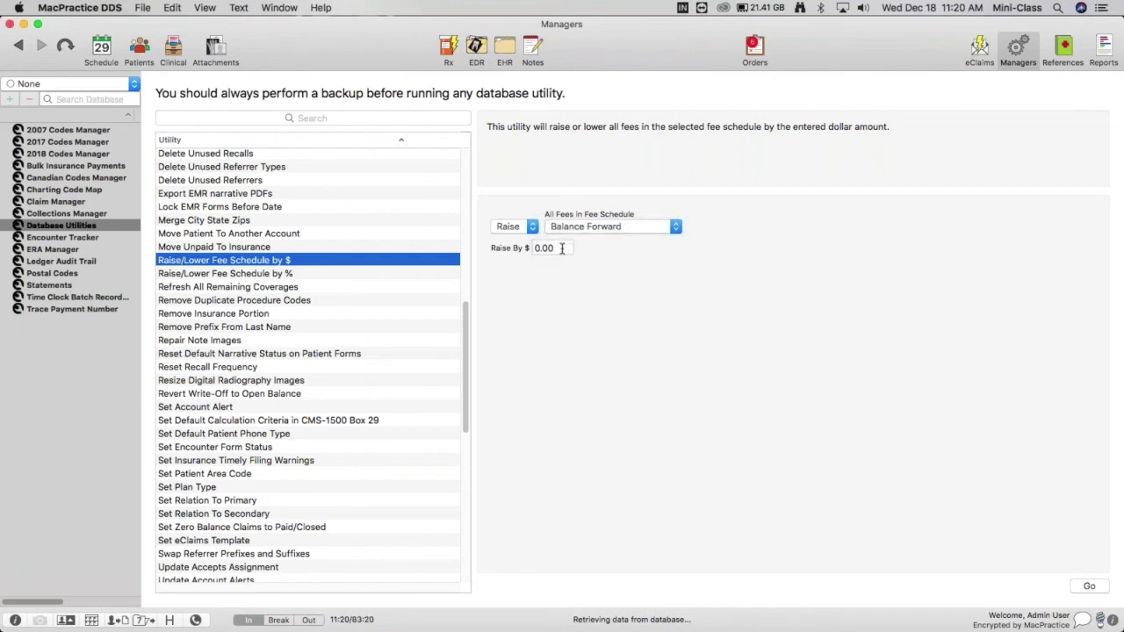
{"action": "left_click", "coordinate": [562, 247]}
{"action": "left_click_drag", "start_coordinate": [562, 248], "coordinate": [527, 248]}
{"action": "left_click", "coordinate": [545, 249]}
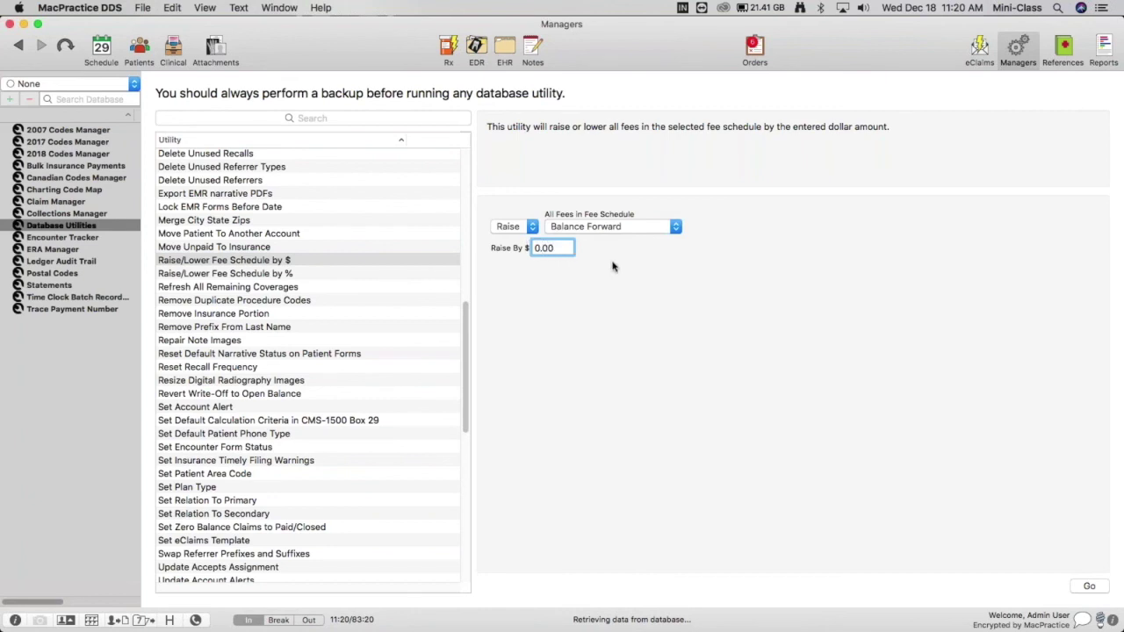
Examine the Raise/Lower Fee Schedule by % database utility, including its direction, fee schedule and percentage options
{"action": "left_click", "coordinate": [315, 275]}
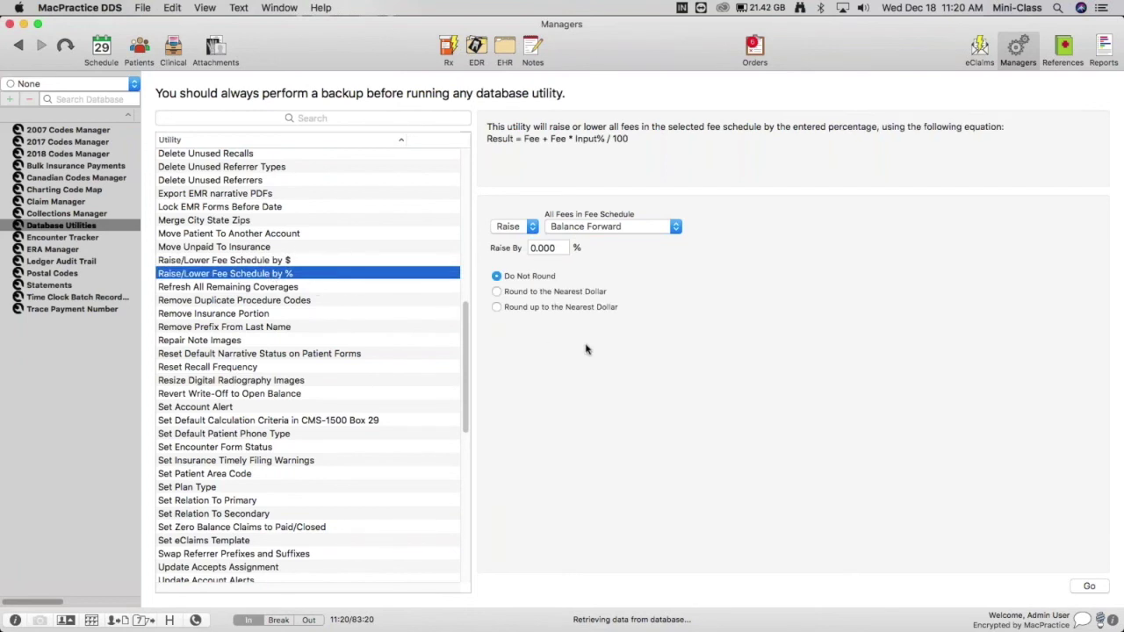
{"action": "left_click", "coordinate": [536, 227]}
{"action": "left_click", "coordinate": [537, 213]}
{"action": "left_click", "coordinate": [597, 226]}
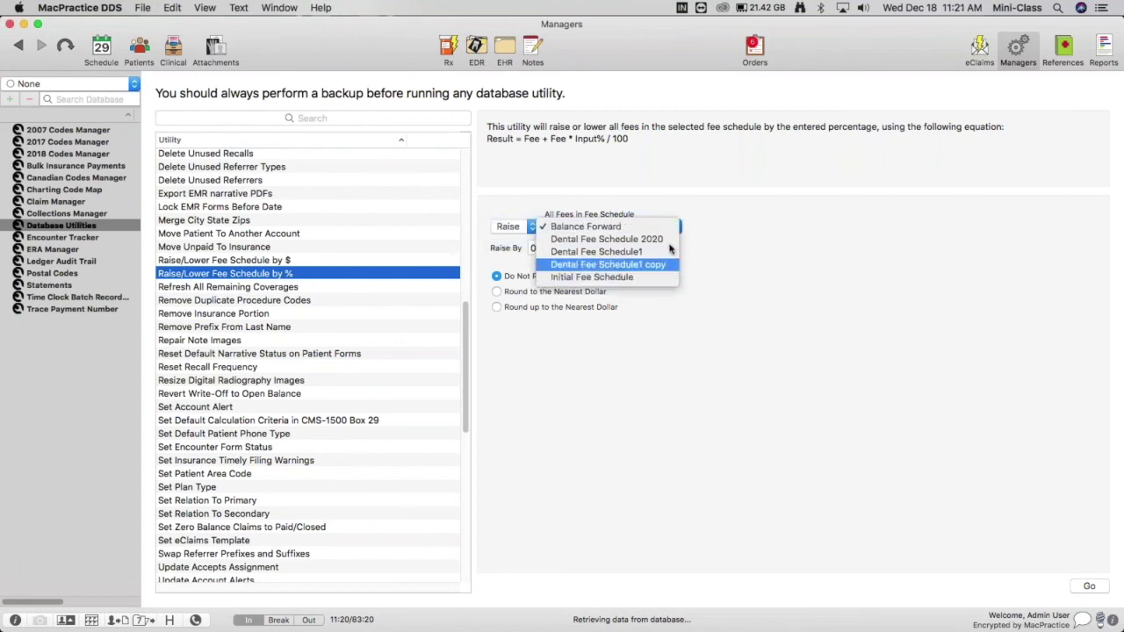
{"action": "left_click", "coordinate": [548, 248]}
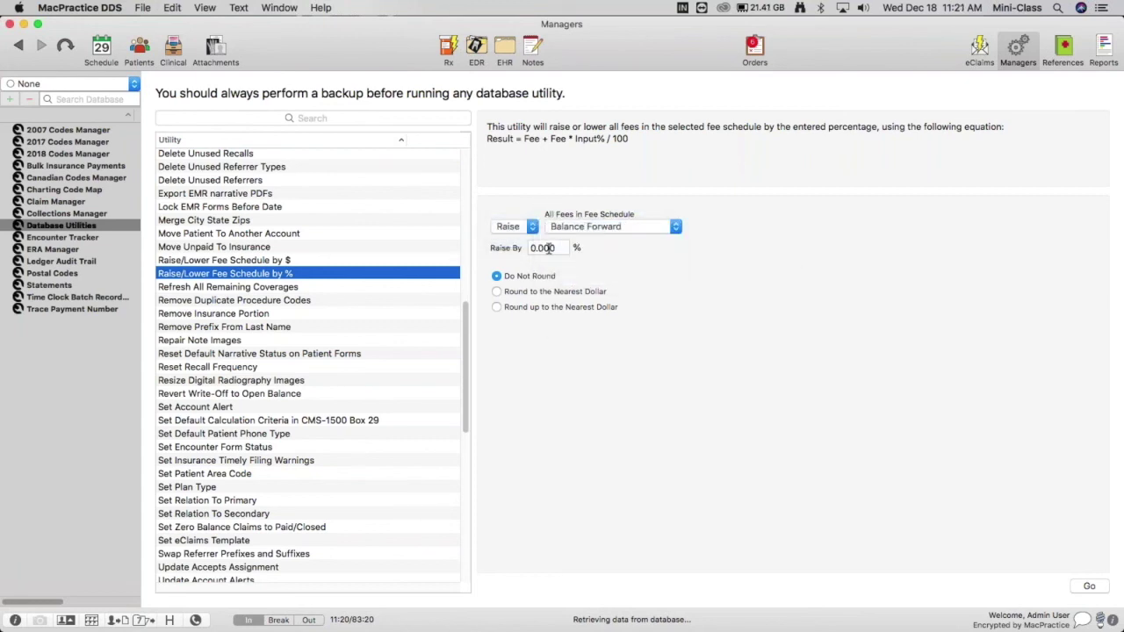
{"action": "left_click", "coordinate": [548, 249]}
{"action": "left_click", "coordinate": [545, 249]}
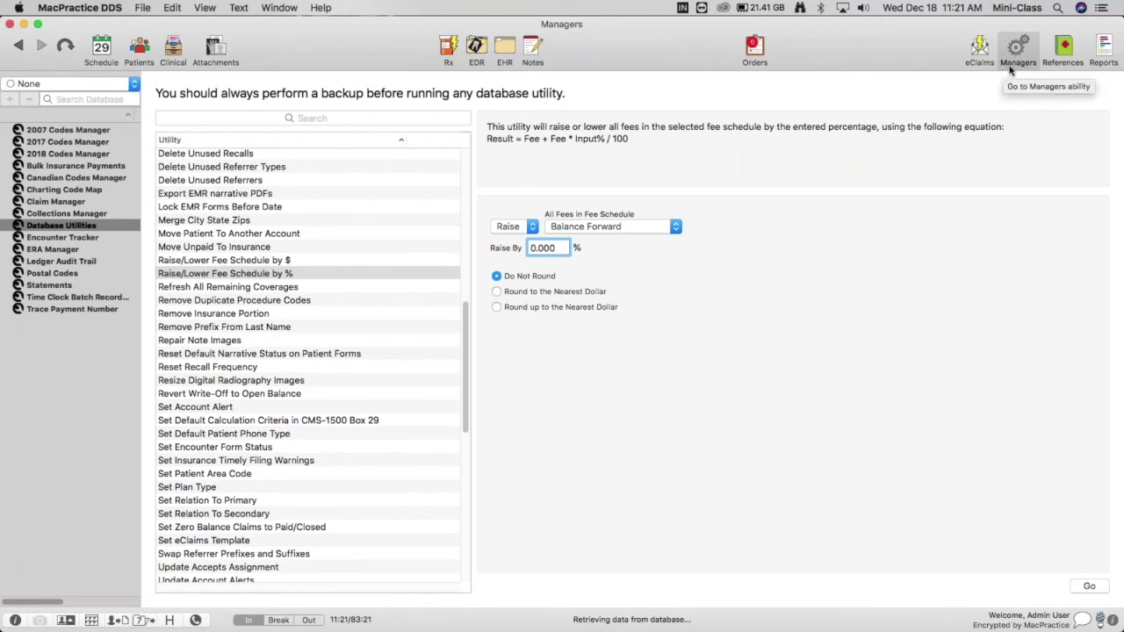
Return to References and open the AP supercode record to view its procedure codes
{"action": "left_click", "coordinate": [1071, 50]}
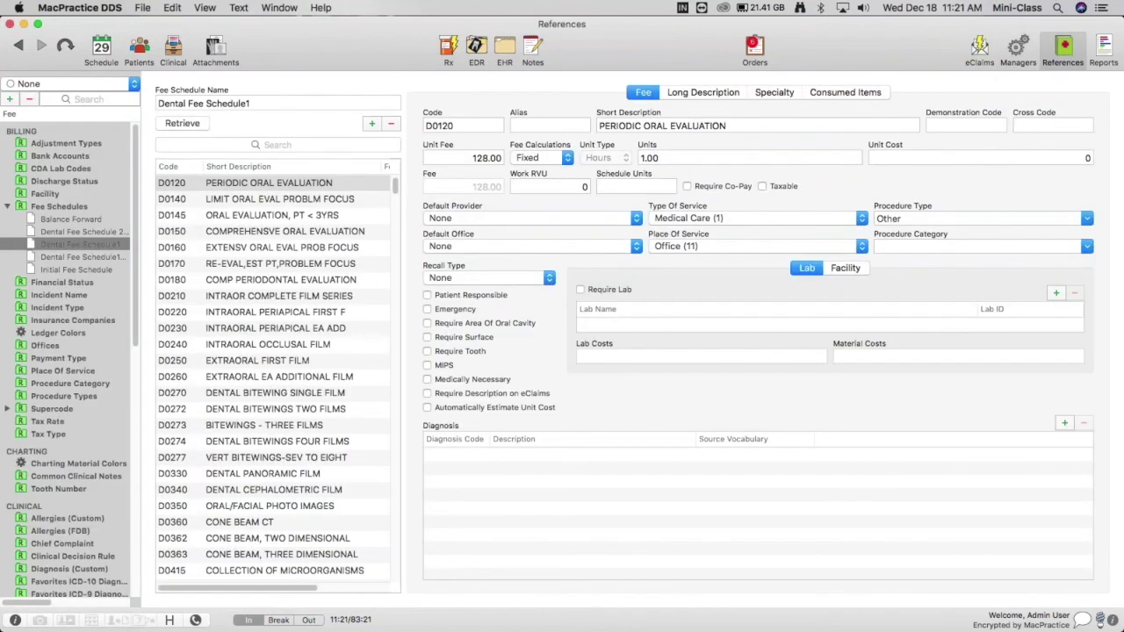
{"action": "left_click", "coordinate": [9, 208]}
{"action": "scroll", "coordinate": [134, 145], "scroll_direction": "down", "scroll_amount": 1}
{"action": "left_click_drag", "start_coordinate": [135, 146], "coordinate": [127, 180]}
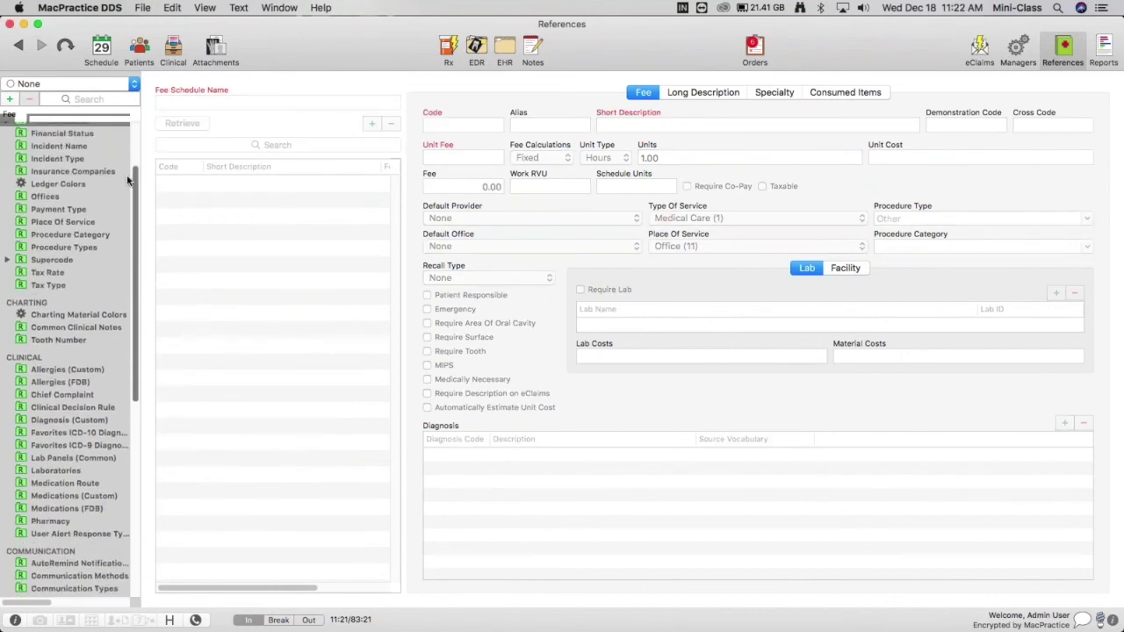
{"action": "left_click", "coordinate": [8, 258]}
{"action": "left_click", "coordinate": [7, 258]}
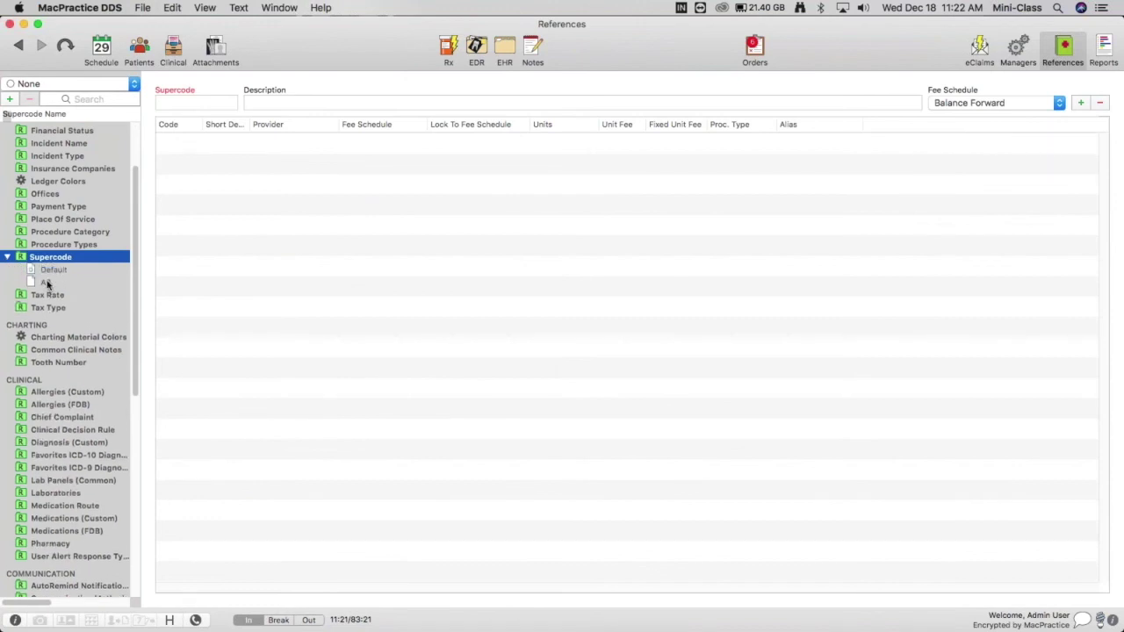
{"action": "mouse_move", "coordinate": [48, 284]}
{"action": "left_click", "coordinate": [47, 284]}
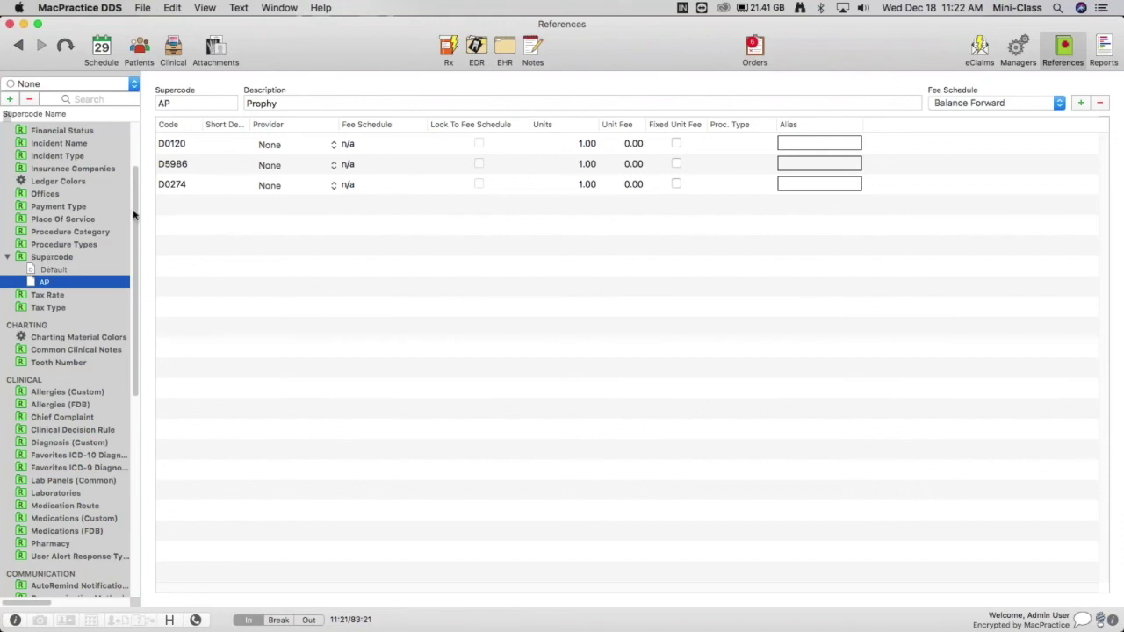
Expand the Fee Schedules in References and open the Dental Fee Schedule 2020 record
{"action": "scroll", "coordinate": [132, 183], "scroll_direction": "up", "scroll_amount": 1}
{"action": "scroll", "coordinate": [132, 183], "scroll_direction": "up", "scroll_amount": 5}
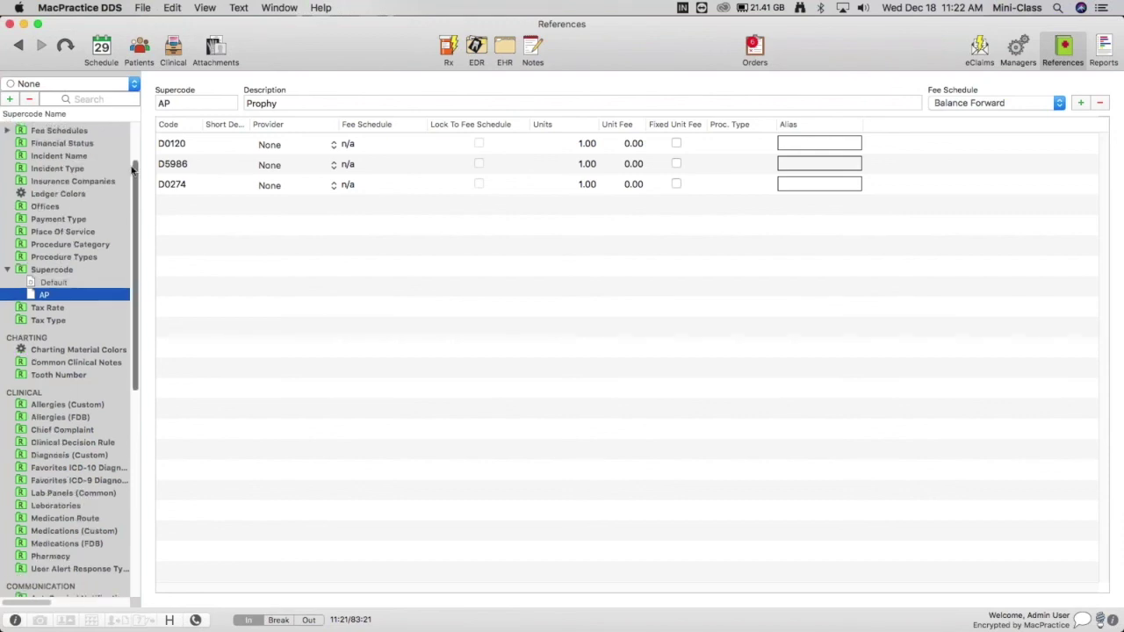
{"action": "left_click", "coordinate": [6, 207]}
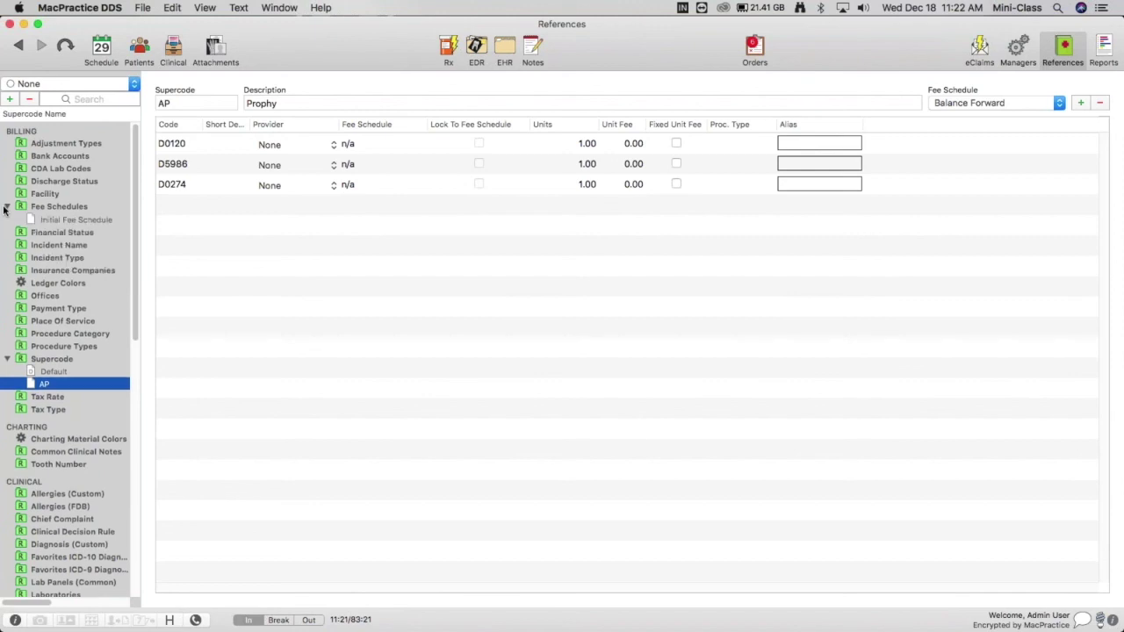
{"action": "left_click", "coordinate": [74, 232]}
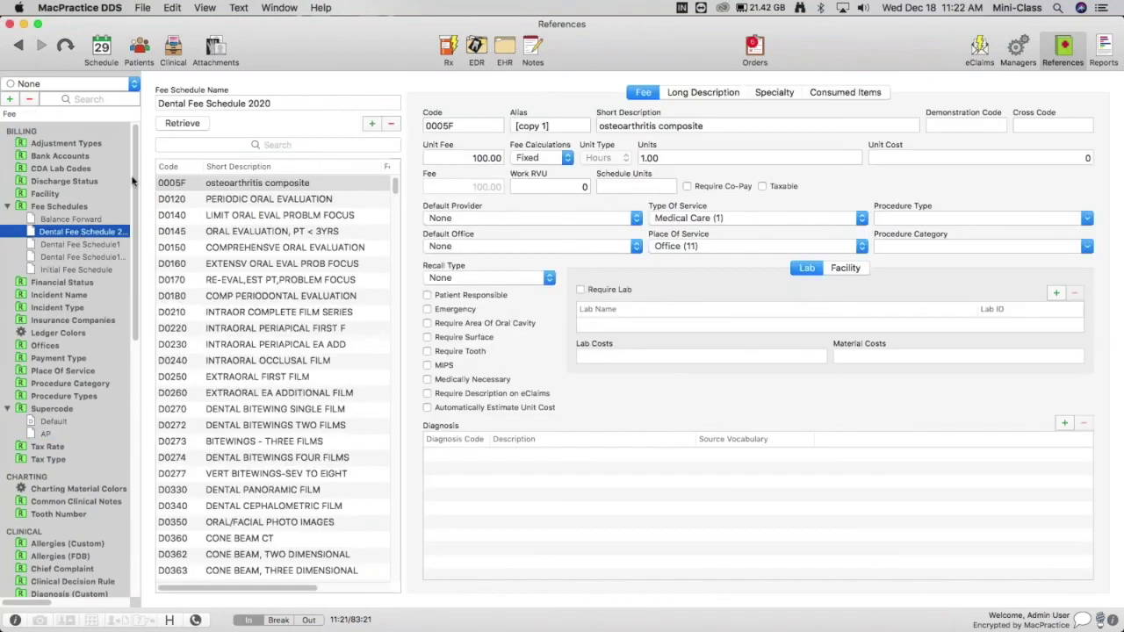
{"action": "scroll", "coordinate": [134, 177], "scroll_direction": "down", "scroll_amount": 1}
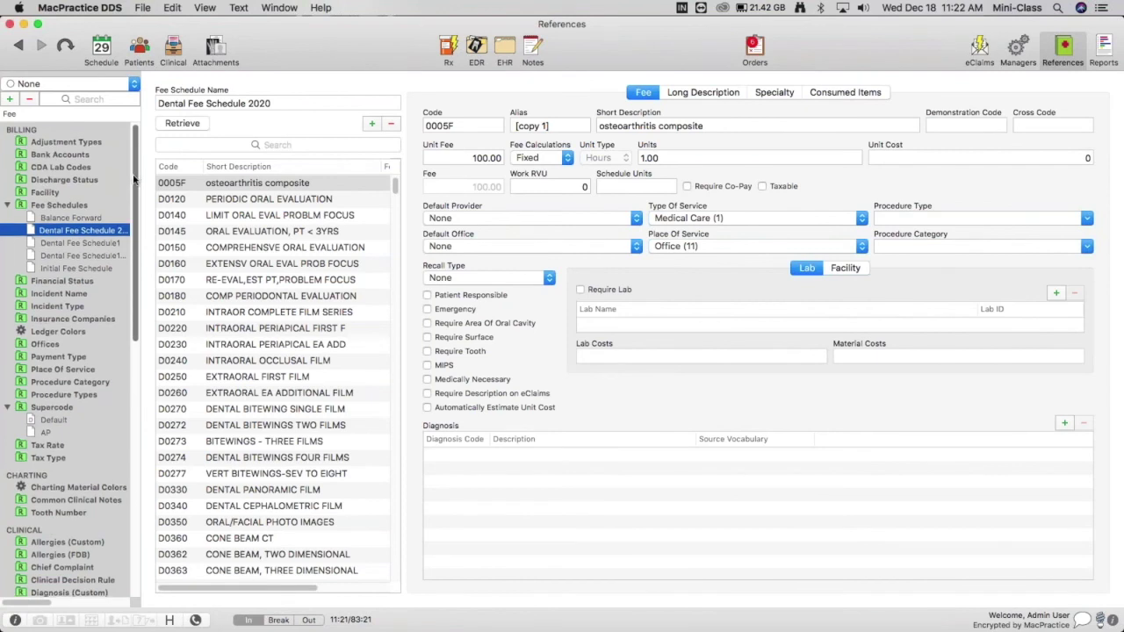
Open the AP supercode record in the References list
{"action": "scroll", "coordinate": [134, 180], "scroll_direction": "down", "scroll_amount": 1}
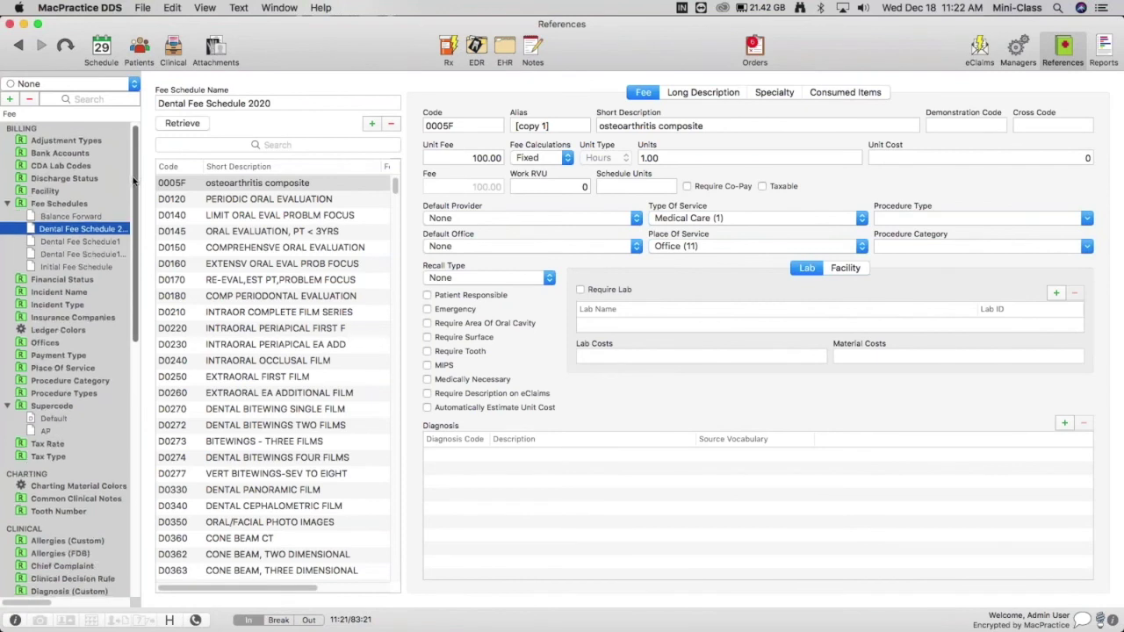
{"action": "scroll", "coordinate": [134, 180], "scroll_direction": "down", "scroll_amount": 3}
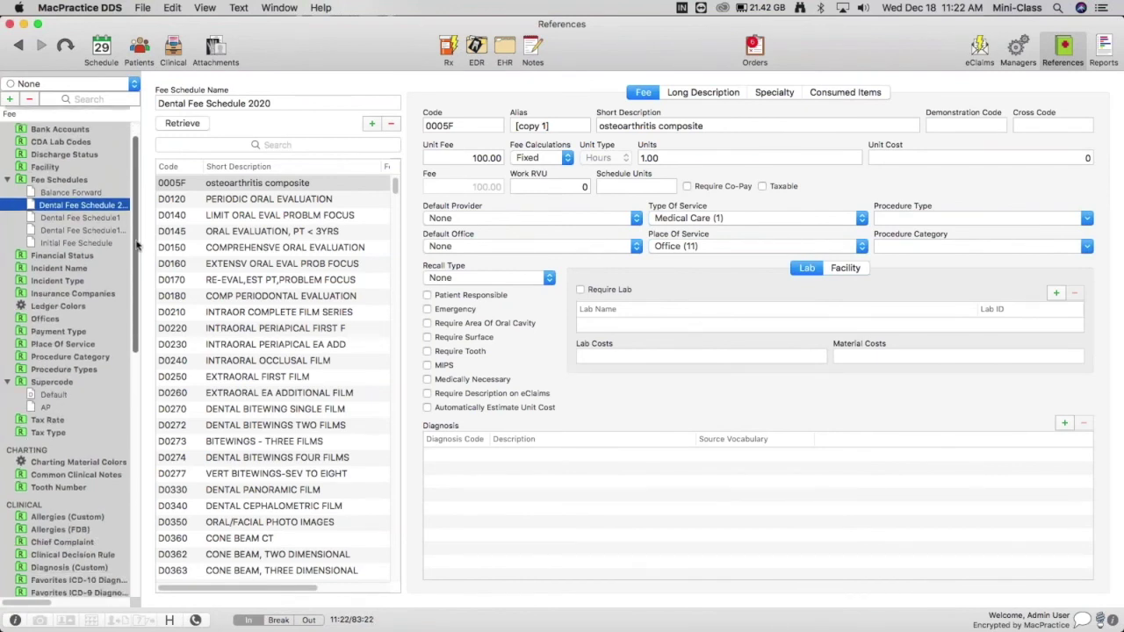
{"action": "scroll", "coordinate": [136, 247], "scroll_direction": "down", "scroll_amount": 1}
{"action": "scroll", "coordinate": [132, 255], "scroll_direction": "down", "scroll_amount": 2}
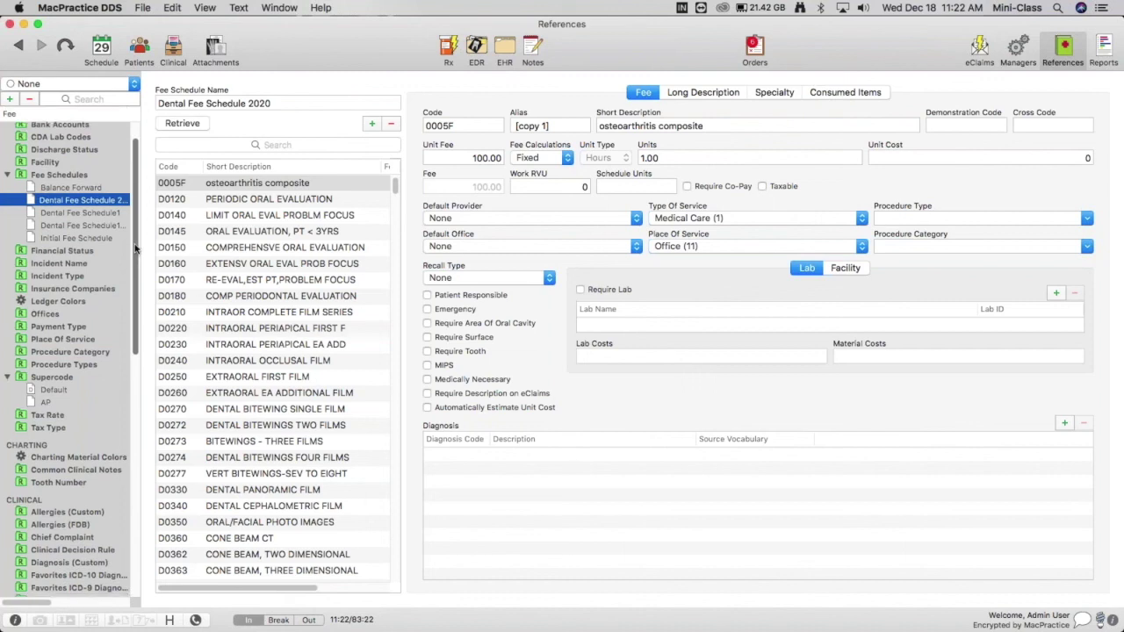
{"action": "left_click", "coordinate": [55, 390]}
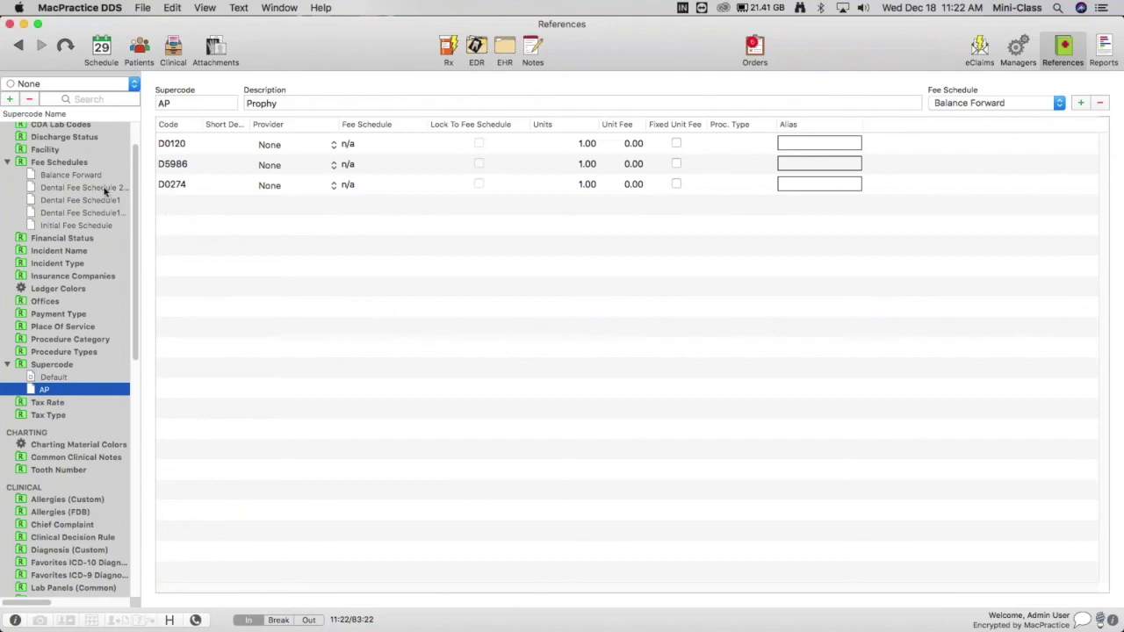
Examine the AP supercode's name, description, fee schedule and procedure code rows, and collapse the Supercode category
{"action": "left_click", "coordinate": [307, 102]}
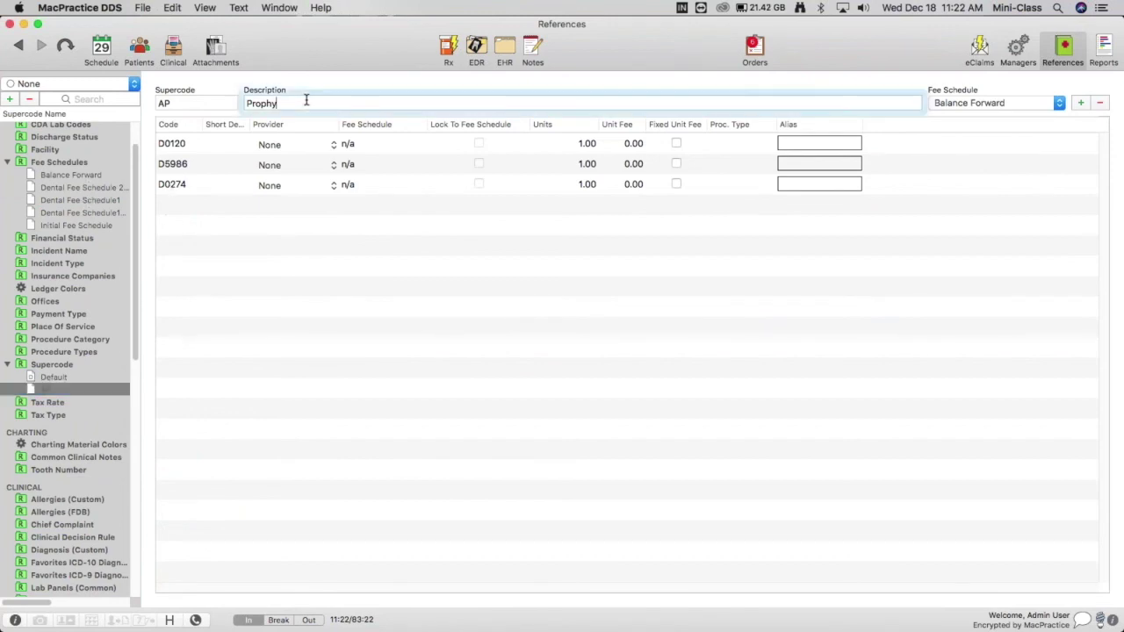
{"action": "left_click", "coordinate": [188, 102]}
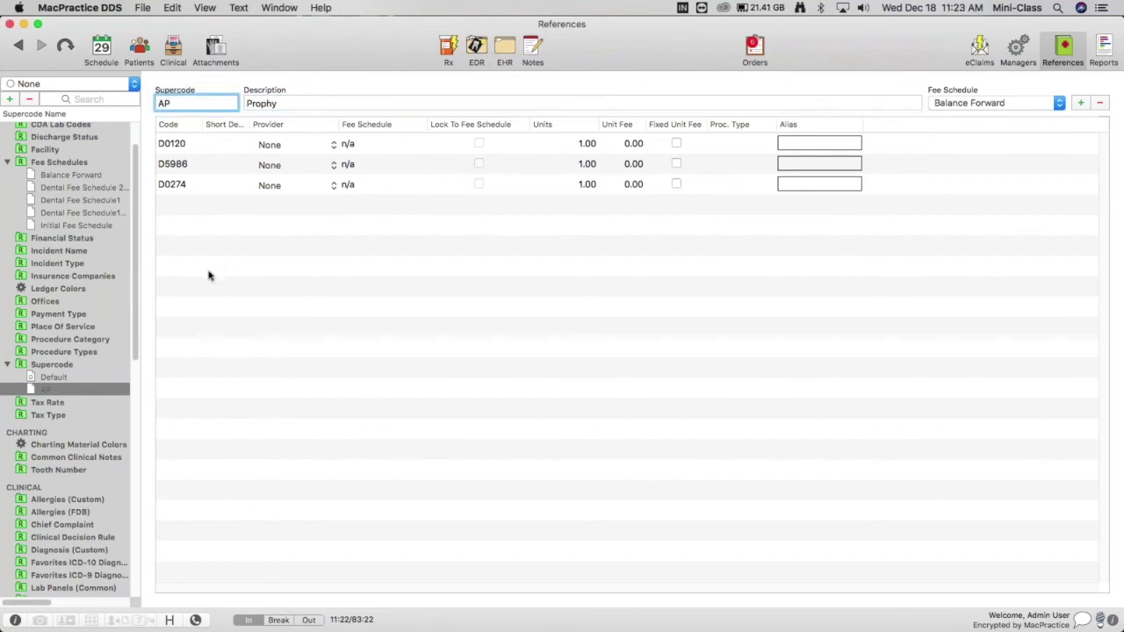
{"action": "left_click", "coordinate": [447, 103]}
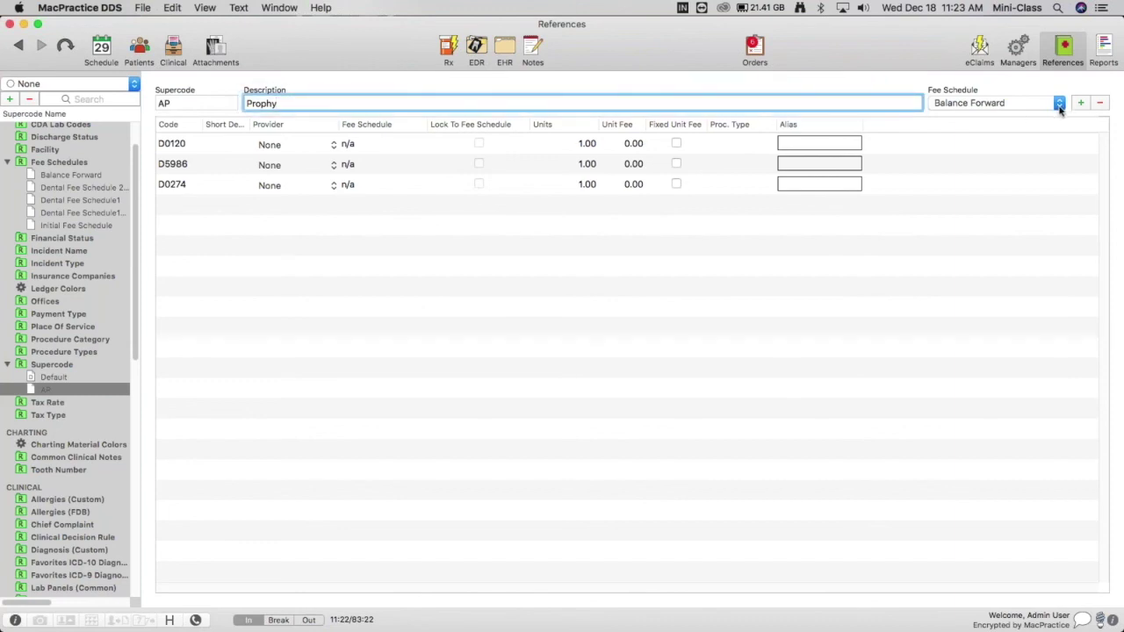
{"action": "left_click", "coordinate": [974, 171]}
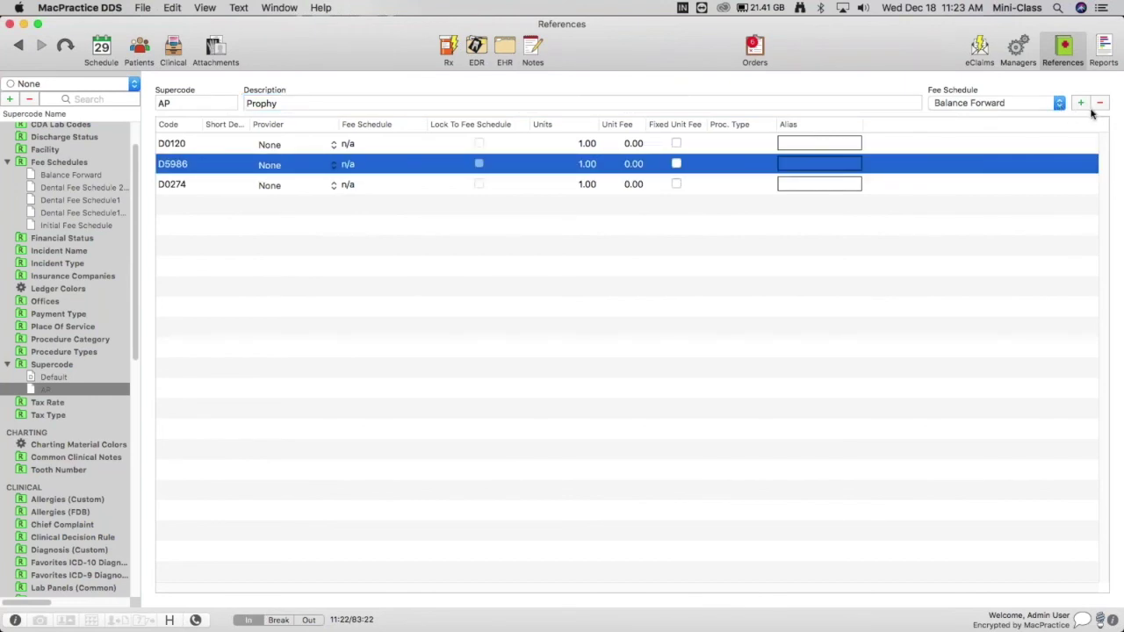
{"action": "left_click", "coordinate": [918, 235]}
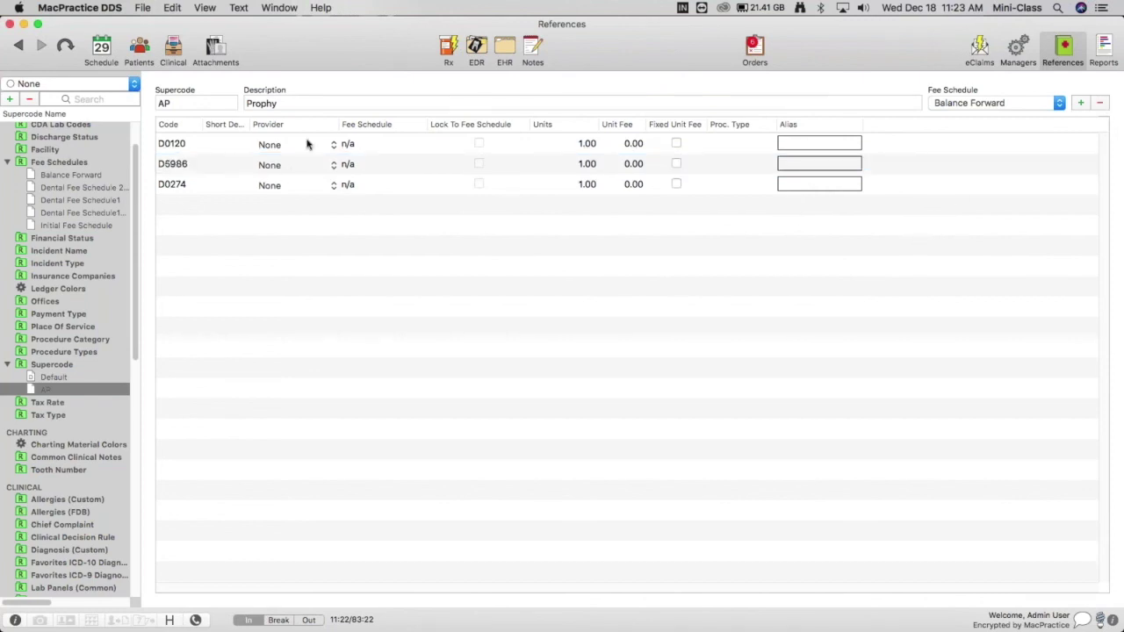
{"action": "left_click", "coordinate": [200, 106]}
{"action": "left_click", "coordinate": [177, 104]}
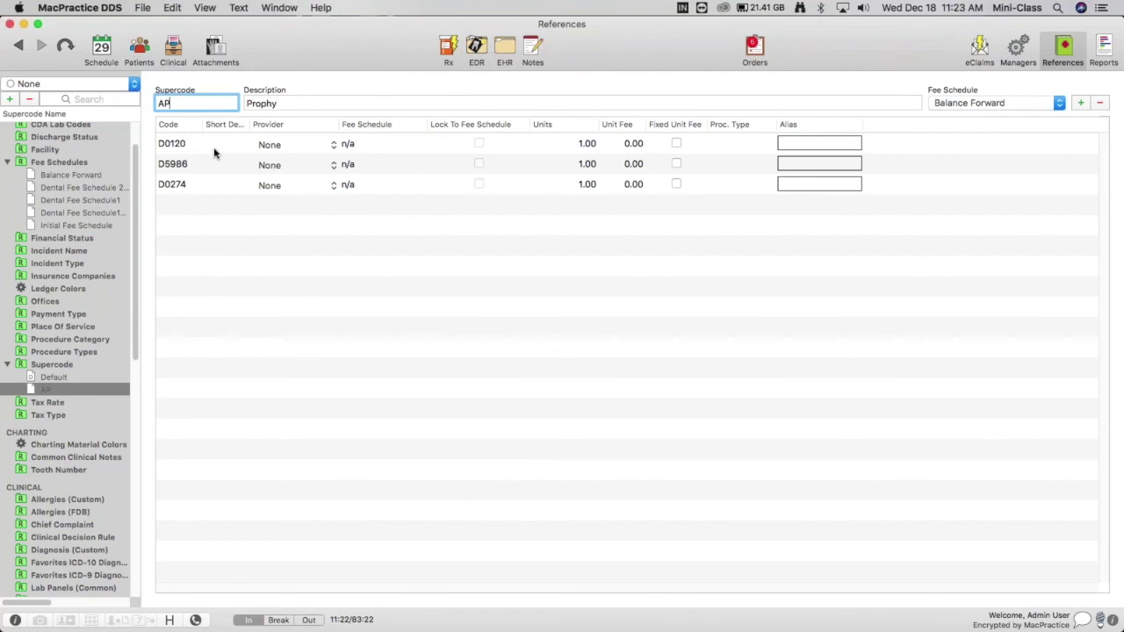
{"action": "left_click", "coordinate": [9, 366]}
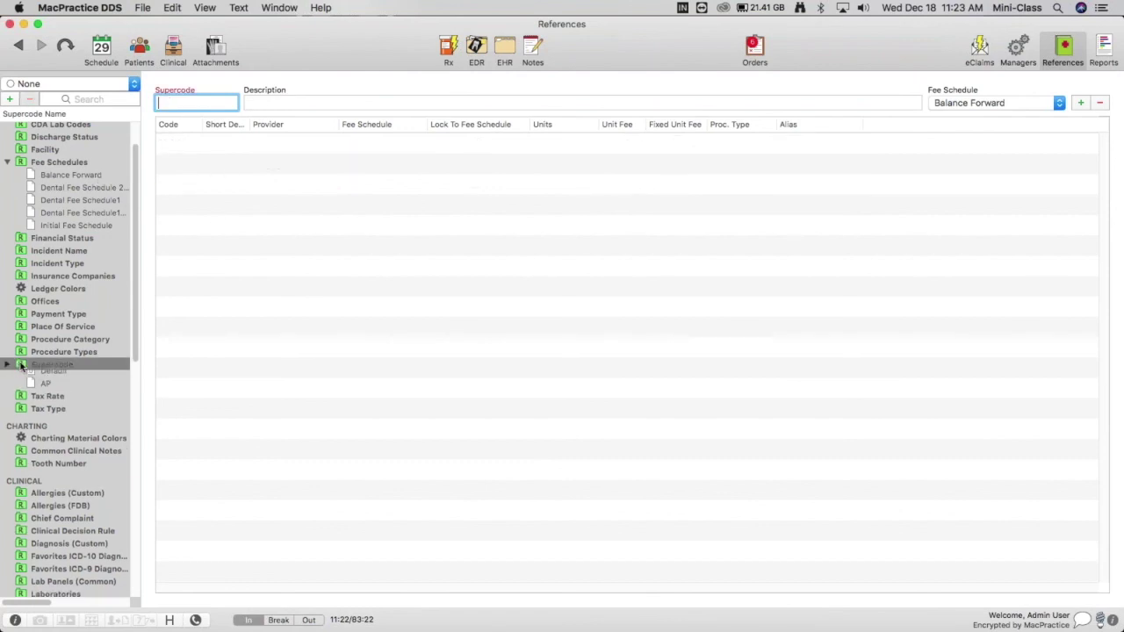